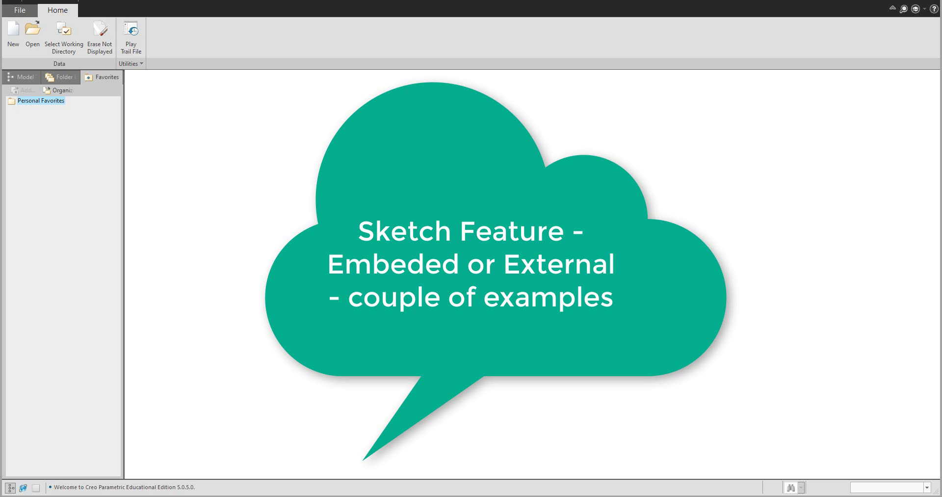
Step: Create a new solid part named sketch01 with the default template
{"action": "left_click", "coordinate": [13, 31]}
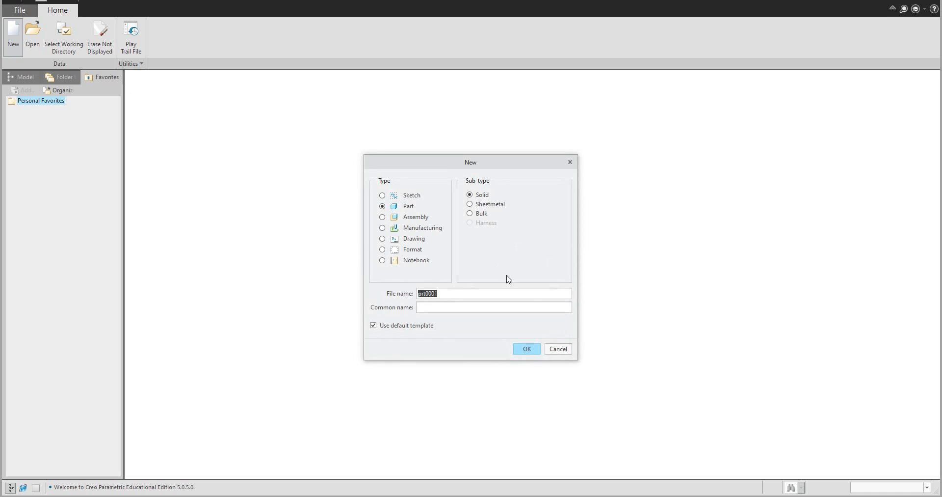
{"action": "type", "text": "sket"}
{"action": "key", "text": "Return"}
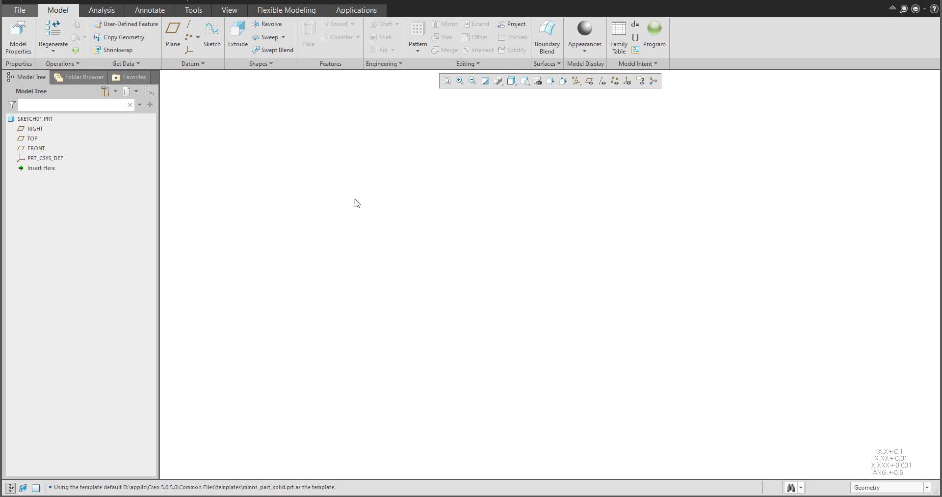
Step: Begin a Revolve on the FRONT plane and sketch a rectangle about 44 by 143, standing on the horizontal reference about 89 from the vertical one
{"action": "left_click", "coordinate": [267, 24]}
{"action": "left_click", "coordinate": [71, 64]}
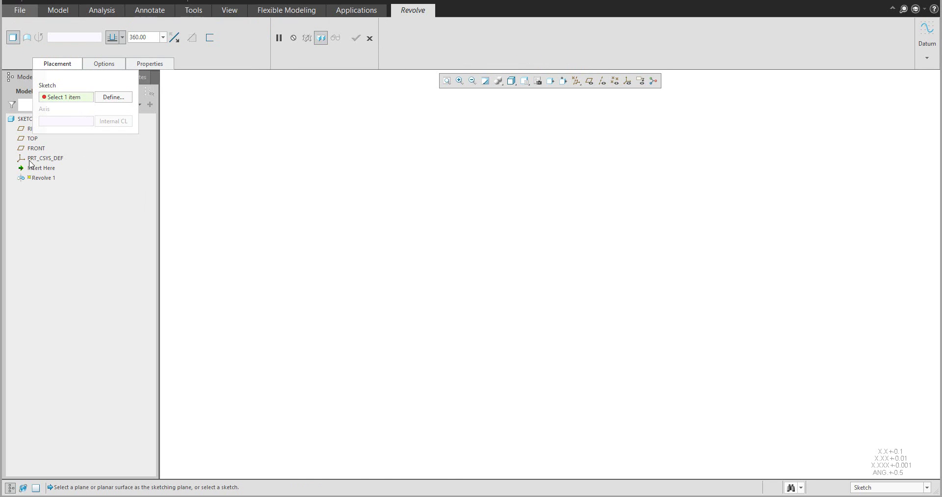
{"action": "left_click", "coordinate": [35, 148]}
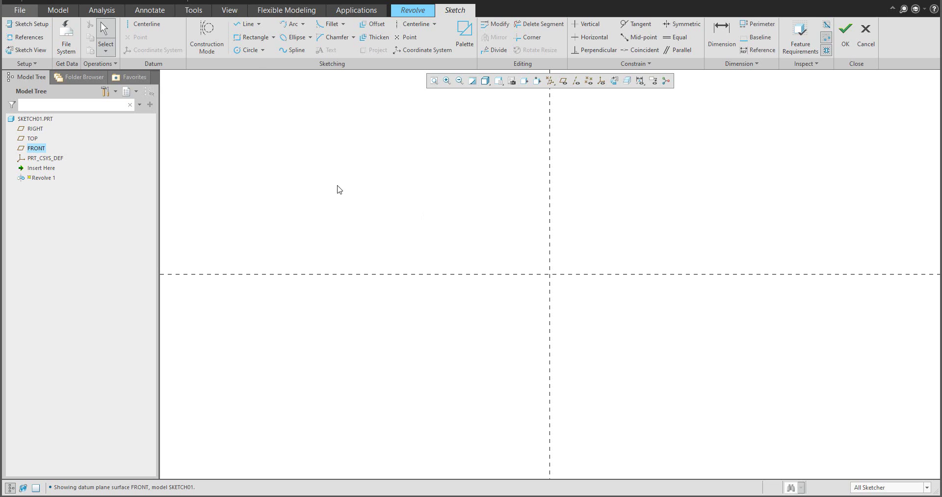
{"action": "left_click", "coordinate": [252, 37]}
{"action": "left_click", "coordinate": [607, 182]}
{"action": "left_click", "coordinate": [635, 274]}
{"action": "middle_click", "coordinate": [709, 231]}
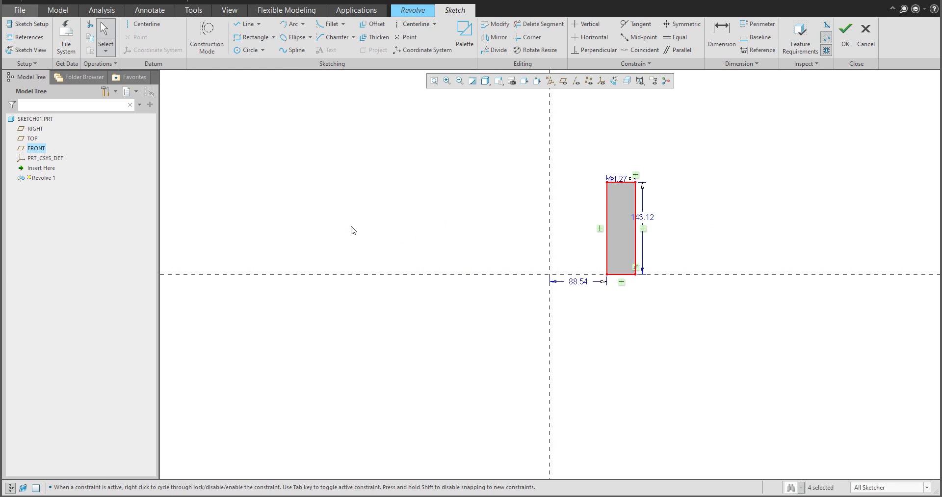
Step: Place a vertical centerline on the vertical reference as the axis of revolution
{"action": "left_click", "coordinate": [142, 24]}
{"action": "left_click", "coordinate": [554, 227]}
{"action": "middle_click", "coordinate": [482, 192]}
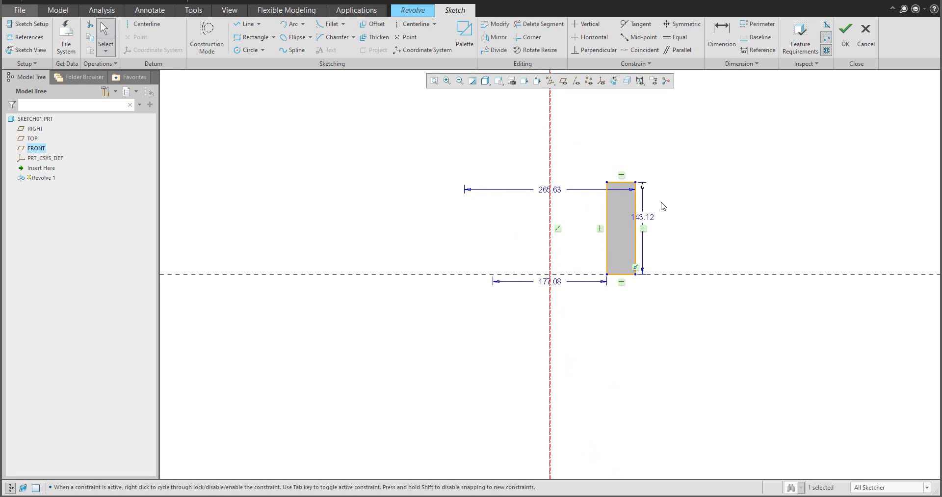
Step: Sketch a circle about 51 in diameter centred on the midpoint of the rectangle's edge nearest the axis
{"action": "scroll", "coordinate": [660, 202], "scroll_direction": "up", "scroll_amount": 3}
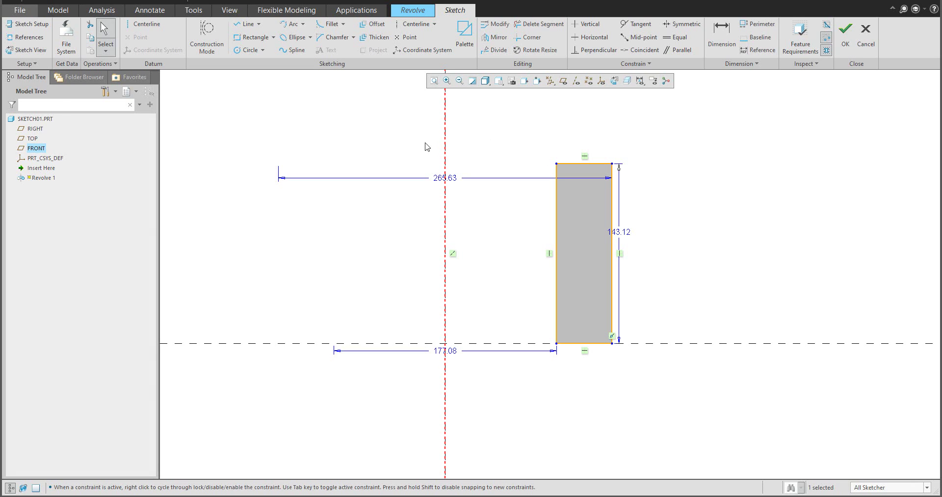
{"action": "left_click", "coordinate": [248, 50]}
{"action": "left_click", "coordinate": [556, 253]}
{"action": "left_click", "coordinate": [528, 239]}
{"action": "middle_click", "coordinate": [510, 193]}
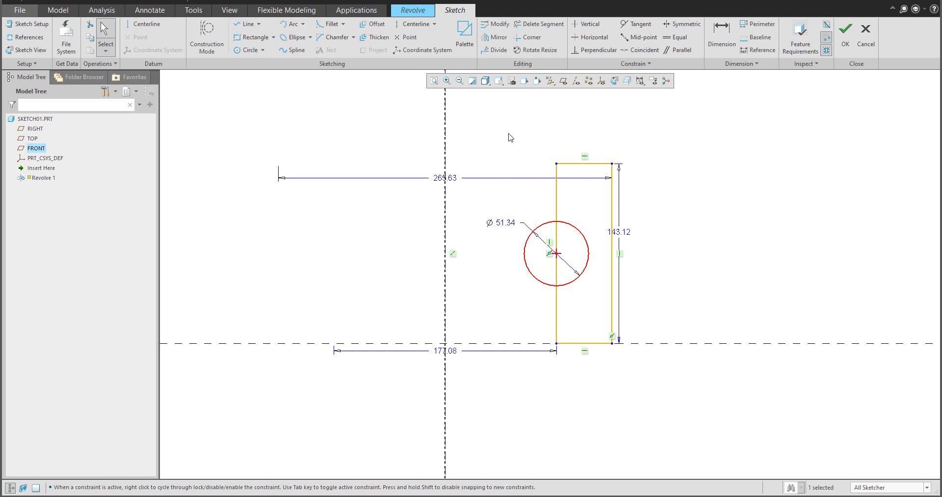
Step: Try to trim the edge segment and the half circle inside the rectangle, leaving a bulge towards the axis
{"action": "left_click", "coordinate": [538, 23]}
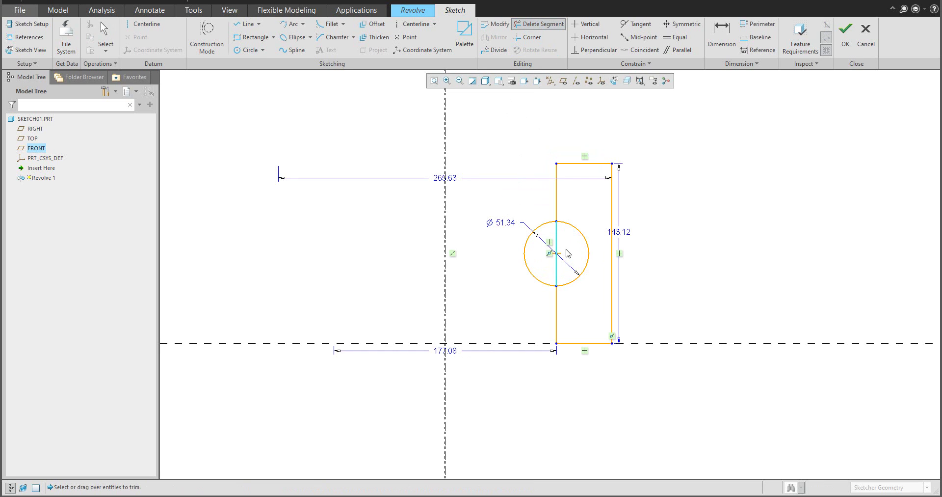
{"action": "mouse_move", "coordinate": [581, 223]}
{"action": "left_mouse_down"}
{"action": "mouse_move", "coordinate": [549, 242]}
{"action": "mouse_move", "coordinate": [550, 259]}
{"action": "left_mouse_up"}
{"action": "middle_click", "coordinate": [657, 248]}
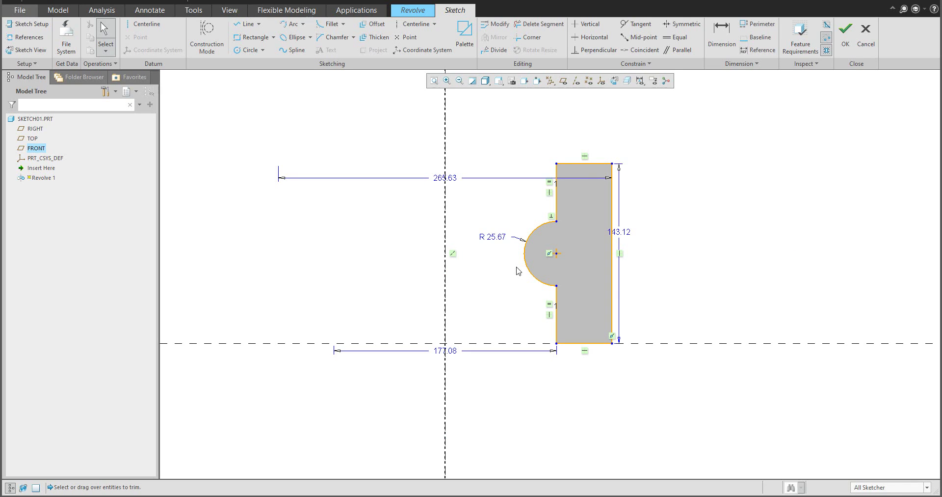
{"action": "scroll", "coordinate": [516, 271], "scroll_direction": "down", "scroll_amount": 1}
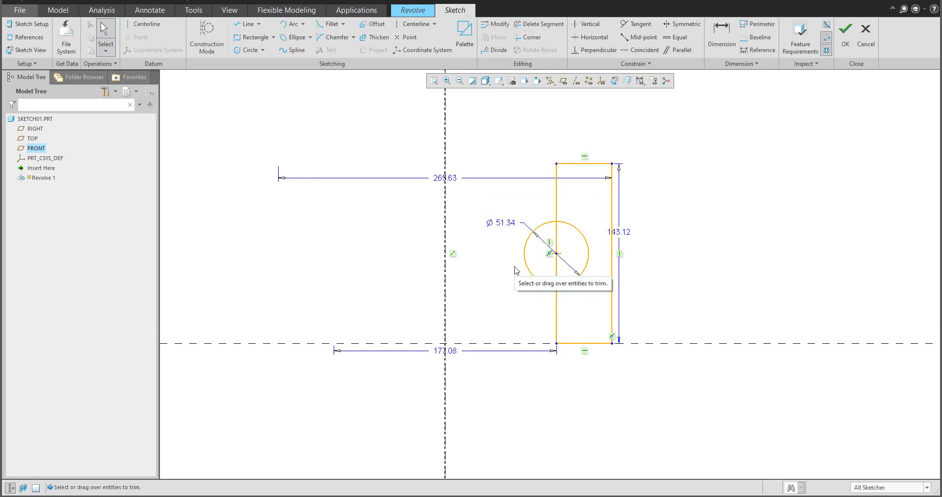
Step: Trim the half circle outside the rectangle and the edge segment crossing the circle, leaving a semicircular groove in the inner edge
{"action": "left_click", "coordinate": [540, 24]}
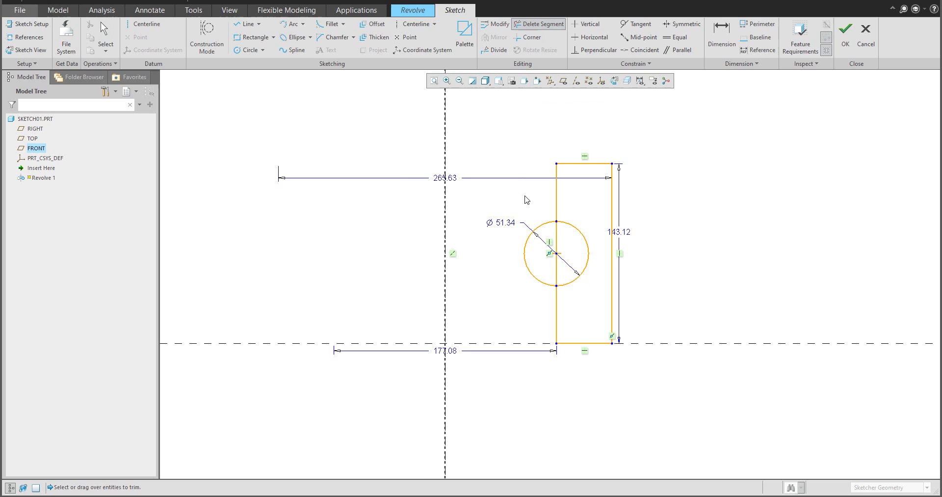
{"action": "scroll", "coordinate": [535, 206], "scroll_direction": "up", "scroll_amount": 1}
{"action": "left_click", "coordinate": [547, 235]}
{"action": "left_click", "coordinate": [564, 249]}
{"action": "middle_click", "coordinate": [538, 243]}
{"action": "scroll", "coordinate": [538, 243], "scroll_direction": "down", "scroll_amount": 1}
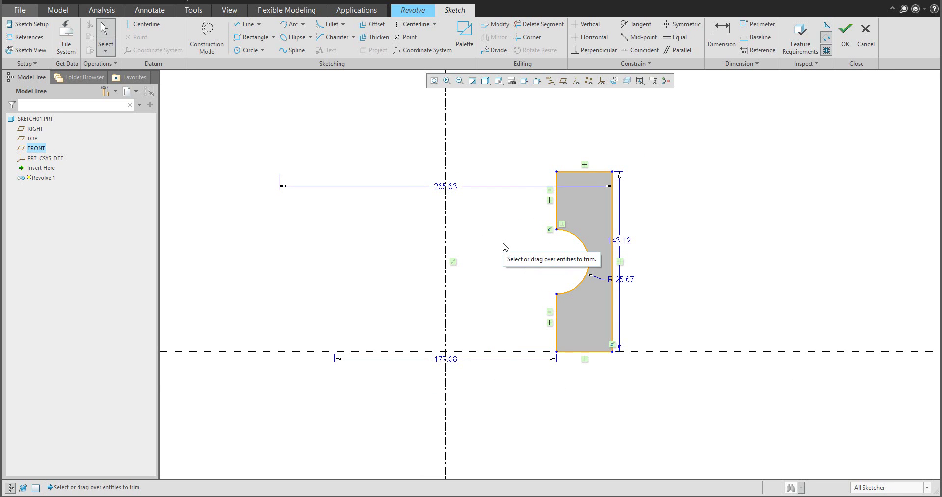
Step: Finish the sketch and complete the Revolve through 360 degrees
{"action": "left_click", "coordinate": [848, 45]}
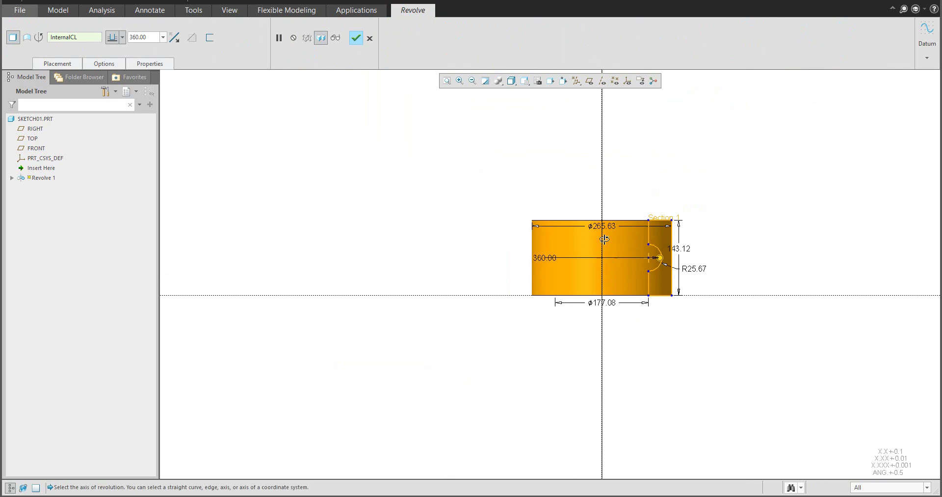
{"action": "middle_click", "coordinate": [631, 295]}
{"action": "scroll", "coordinate": [632, 320], "scroll_direction": "up", "scroll_amount": 5}
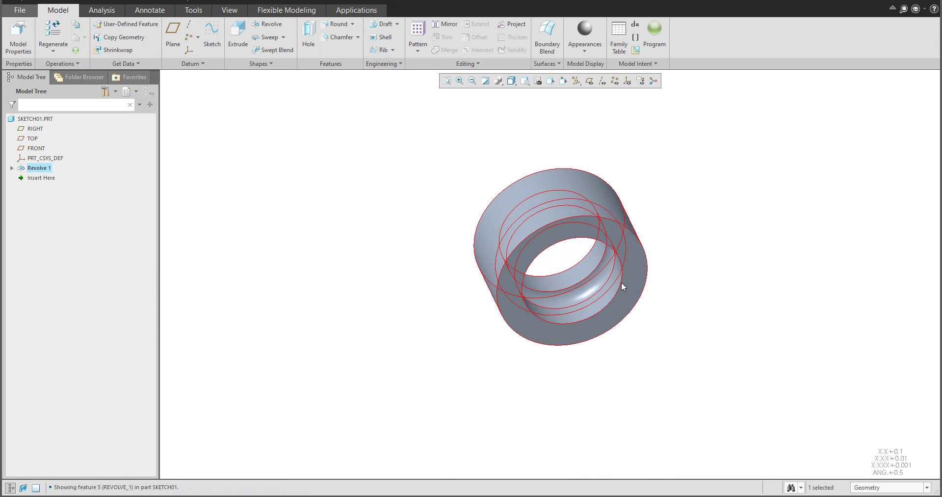
{"action": "left_click", "coordinate": [355, 246]}
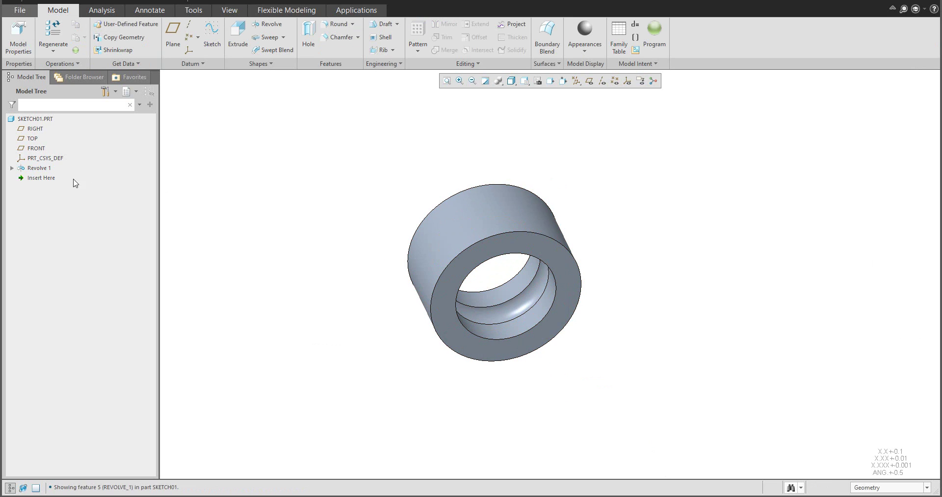
Step: Move the insertion point above Revolve 1 and start an Extrude sketch on the FRONT plane
{"action": "left_click", "coordinate": [12, 168]}
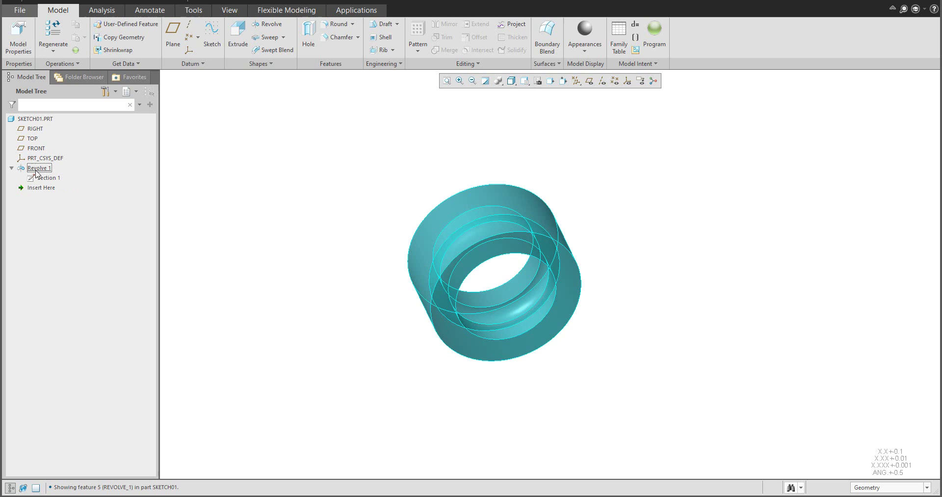
{"action": "left_click_drag", "start_coordinate": [41, 188], "coordinate": [35, 164]}
{"action": "left_click", "coordinate": [239, 37]}
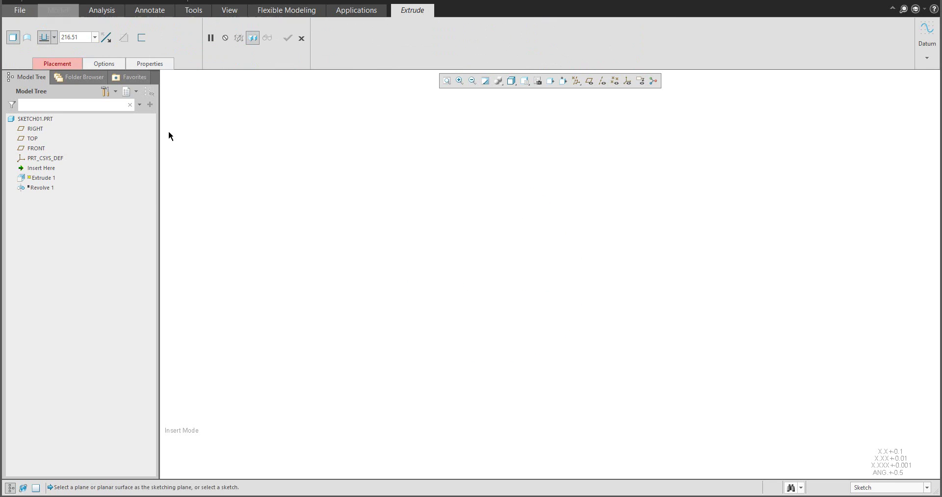
{"action": "left_click", "coordinate": [45, 148]}
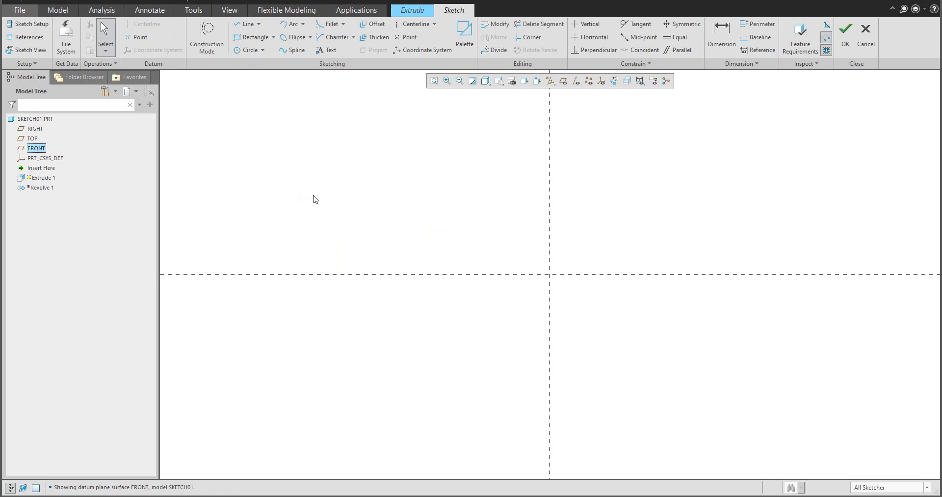
Step: Sketch a circle about 292 in diameter at the origin and one about 84 centred on its uppermost point
{"action": "left_click", "coordinate": [250, 49]}
{"action": "left_click", "coordinate": [550, 274]}
{"action": "left_click", "coordinate": [483, 211]}
{"action": "left_click", "coordinate": [550, 180]}
{"action": "left_click", "coordinate": [546, 154]}
{"action": "middle_click", "coordinate": [511, 148]}
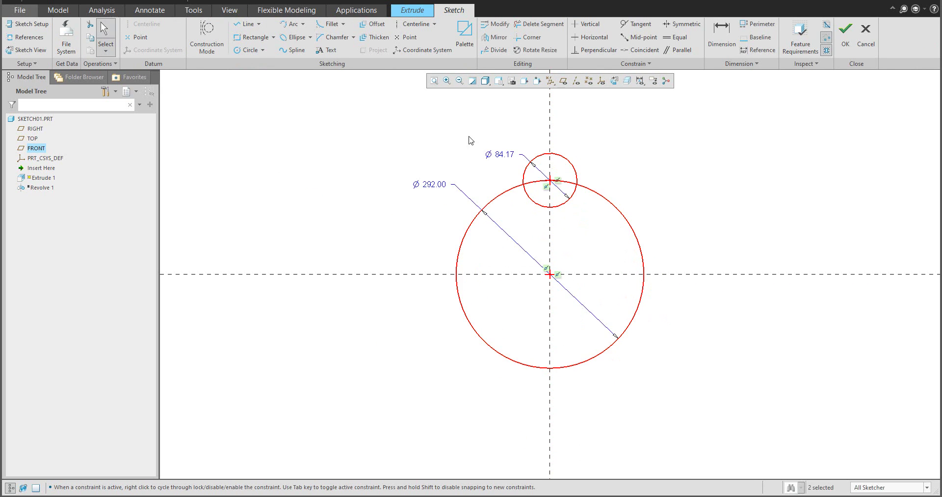
Step: Trim the overlapping inner arcs of both circles to leave a single closed outer outline
{"action": "left_click", "coordinate": [539, 24]}
{"action": "mouse_move", "coordinate": [576, 230]}
{"action": "left_mouse_down"}
{"action": "mouse_move", "coordinate": [564, 200]}
{"action": "mouse_move", "coordinate": [535, 206]}
{"action": "left_mouse_up"}
{"action": "left_click", "coordinate": [537, 182]}
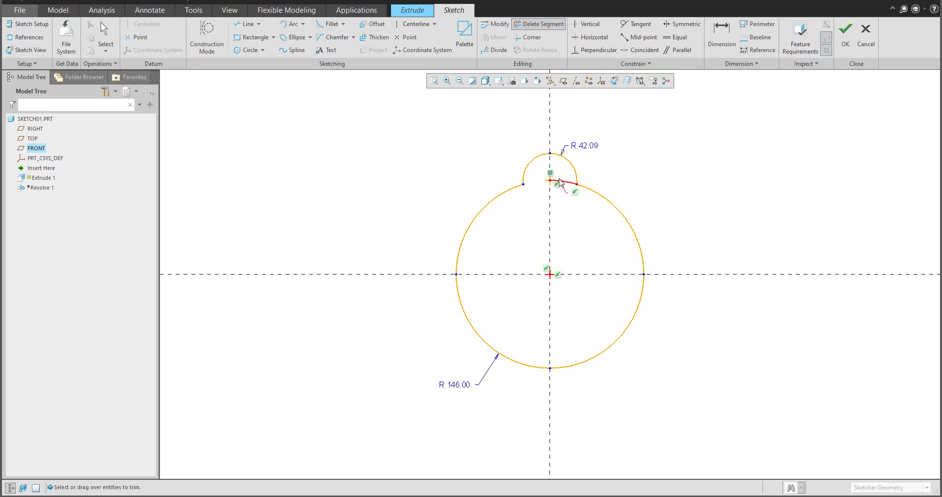
{"action": "left_click", "coordinate": [565, 181]}
Step: Finish the sketch and extrude the profile to a depth of 127.50
{"action": "left_click", "coordinate": [845, 30]}
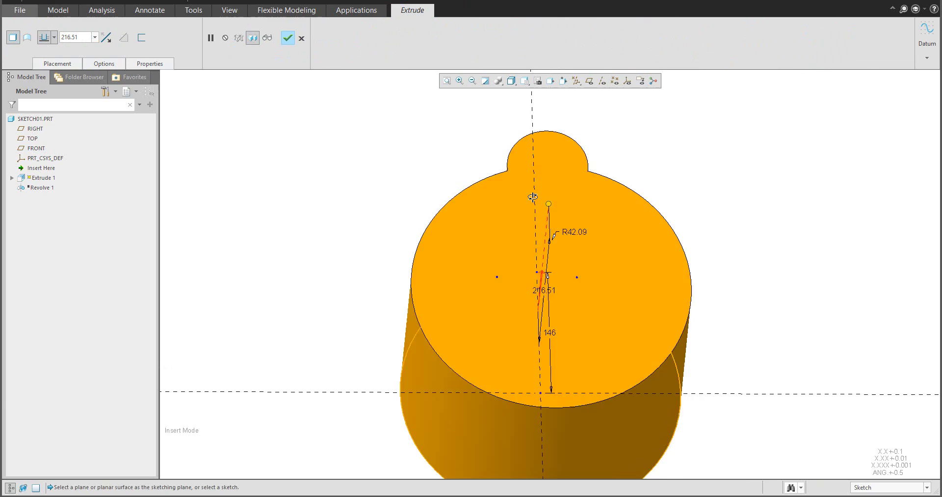
{"action": "left_click_drag", "start_coordinate": [527, 214], "coordinate": [455, 217]}
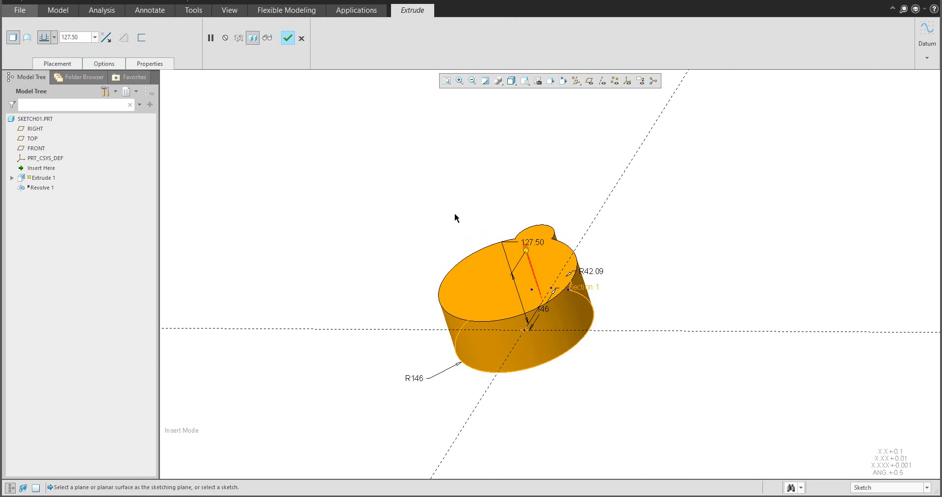
{"action": "middle_click", "coordinate": [415, 196]}
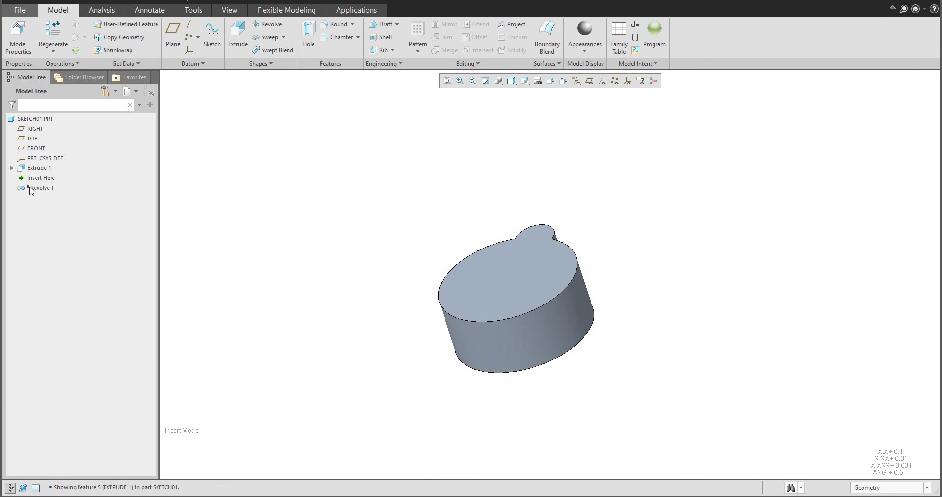
Step: Move the insertion point above Extrude 1 and start another Extrude sketch on the FRONT plane
{"action": "left_click", "coordinate": [12, 168]}
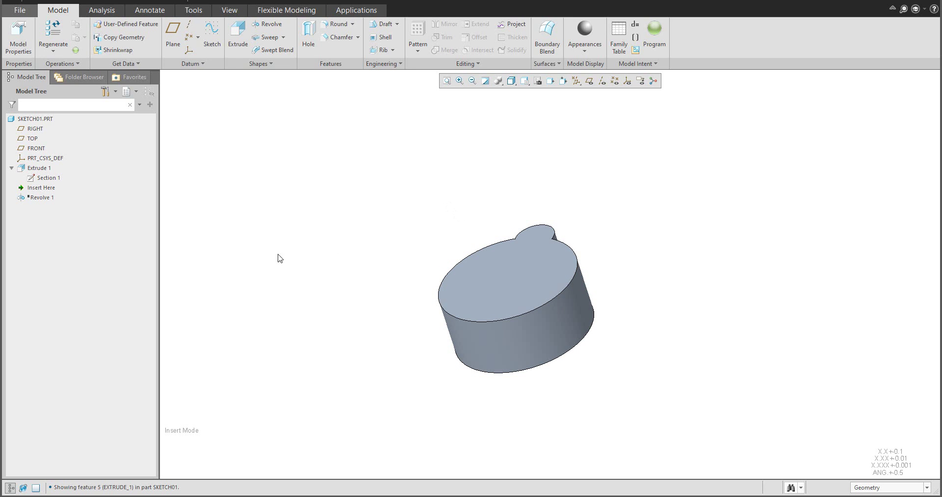
{"action": "left_click_drag", "start_coordinate": [45, 188], "coordinate": [29, 165]}
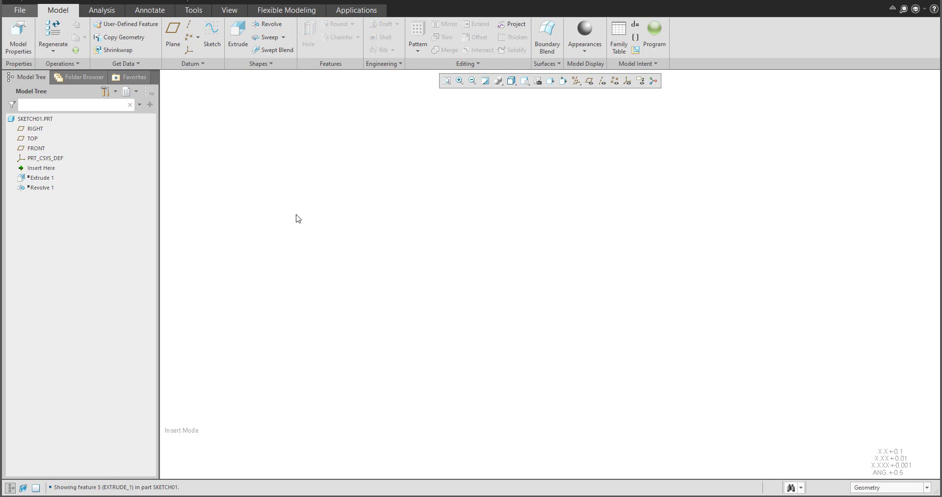
{"action": "left_click", "coordinate": [236, 39]}
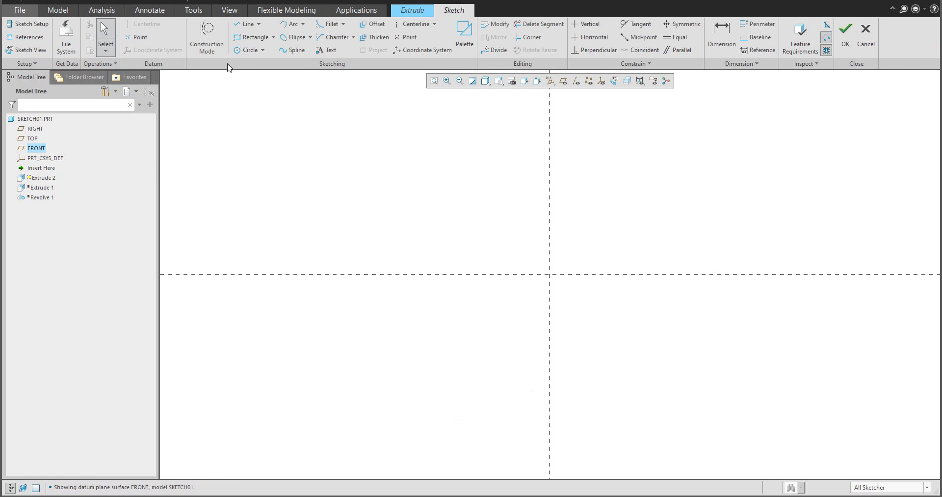
Step: Sketch a circle about 345 in diameter at the origin and one about 87 centred on its uppermost point
{"action": "left_click", "coordinate": [248, 49]}
{"action": "left_click", "coordinate": [549, 274]}
{"action": "left_click", "coordinate": [489, 184]}
{"action": "left_click", "coordinate": [549, 163]}
{"action": "left_click", "coordinate": [529, 145]}
{"action": "middle_click", "coordinate": [472, 133]}
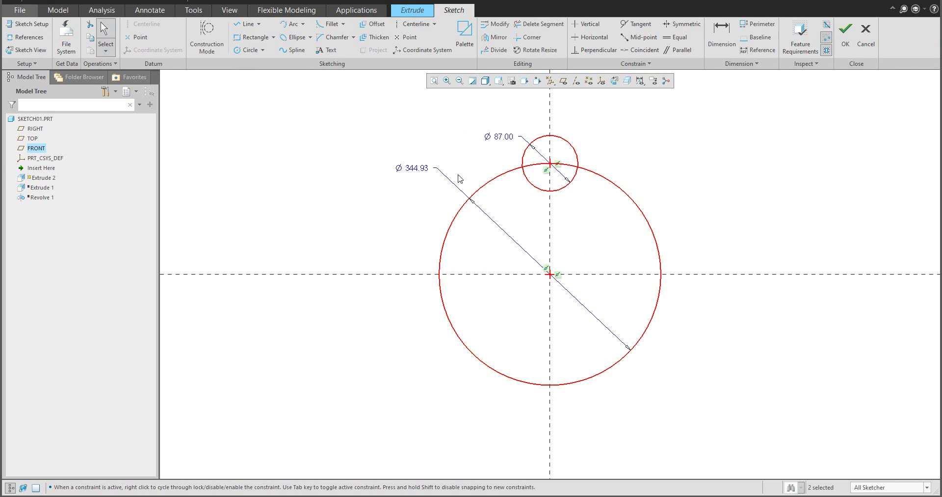
Step: Set the small circle's diameter to 85 and the large circle's diameter to 300
{"action": "double_click", "coordinate": [503, 136]}
{"action": "type", "text": "85"}
{"action": "key", "text": "Return"}
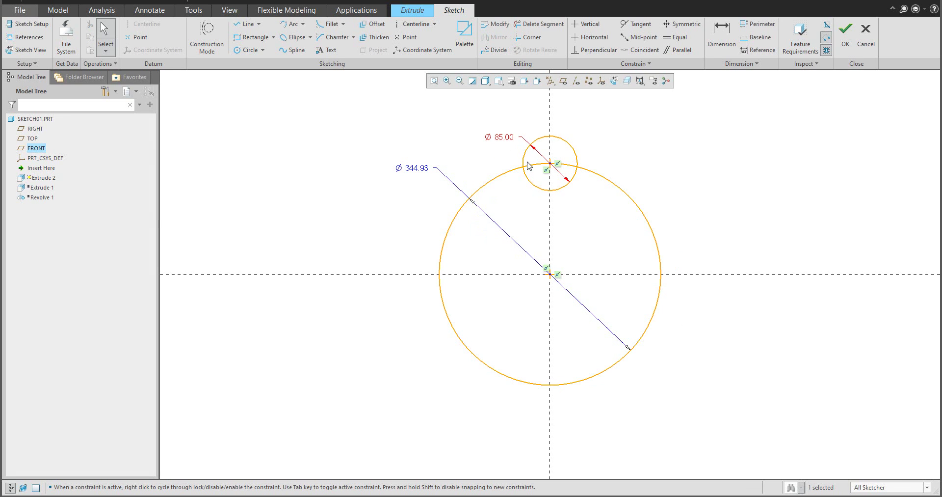
{"action": "double_click", "coordinate": [418, 169]}
{"action": "type", "text": "300"}
{"action": "key", "text": "Return"}
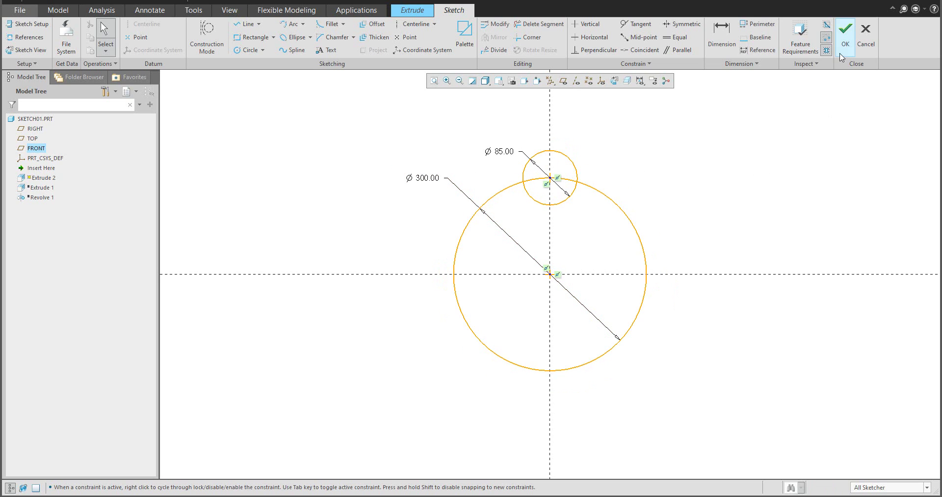
Step: Try to finish the untrimmed sketch and inspect its feature requirements and overlapping geometry
{"action": "left_click", "coordinate": [842, 42]}
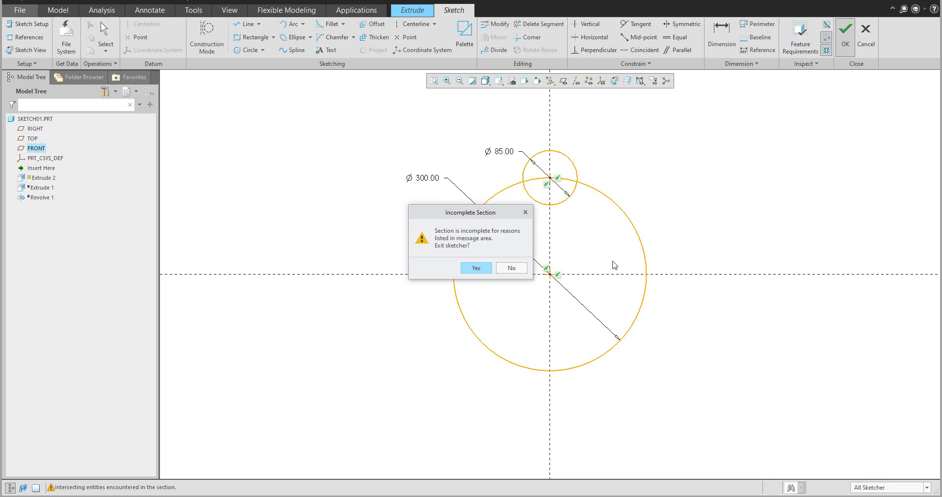
{"action": "left_click", "coordinate": [512, 269]}
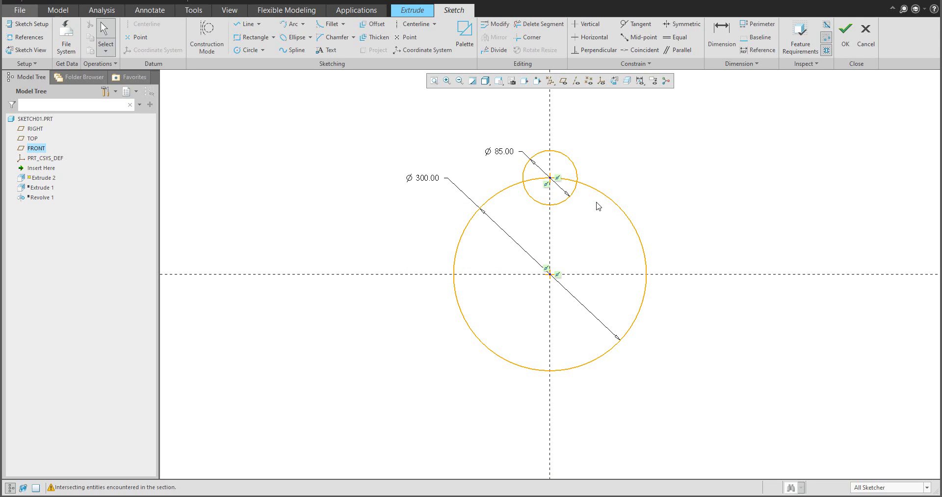
{"action": "left_click", "coordinate": [805, 54]}
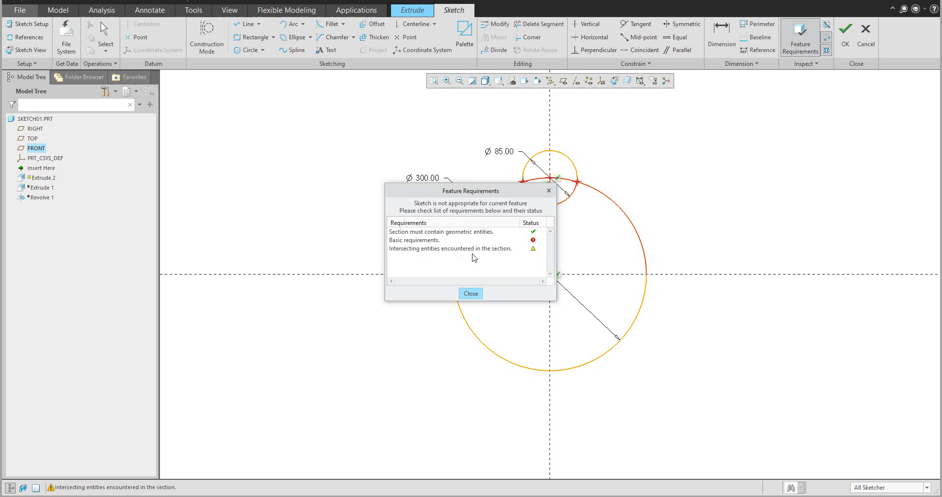
{"action": "left_click", "coordinate": [470, 293]}
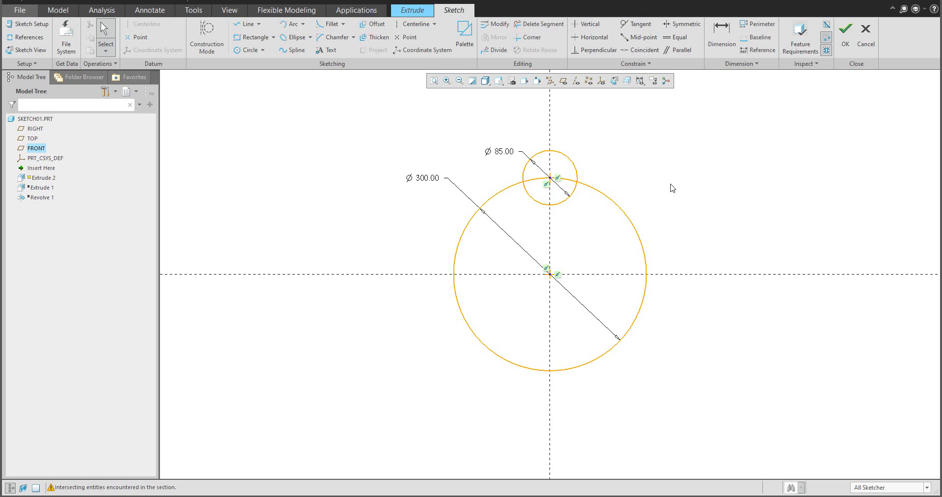
{"action": "left_click", "coordinate": [828, 26]}
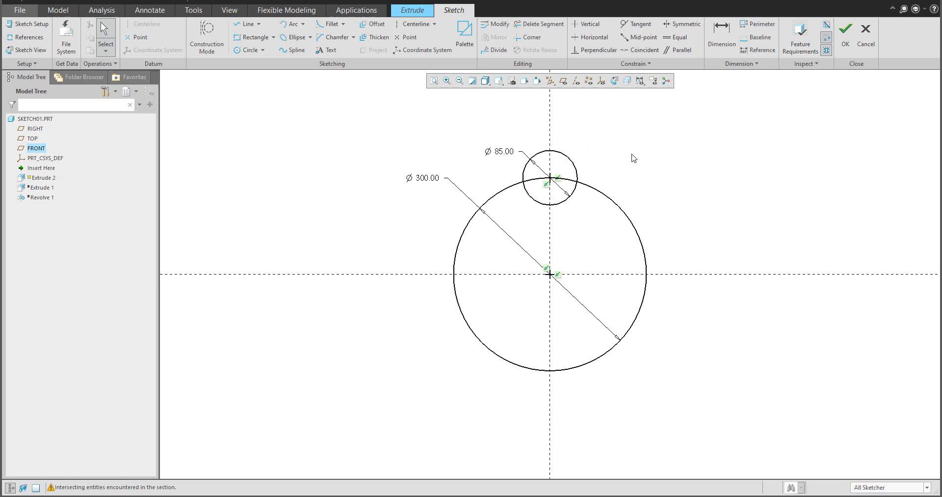
Step: Trim the overlapping inner segments of the two circles to leave one closed outline
{"action": "left_click", "coordinate": [539, 24]}
{"action": "mouse_move", "coordinate": [557, 205]}
{"action": "left_mouse_down"}
{"action": "mouse_move", "coordinate": [539, 196]}
{"action": "mouse_move", "coordinate": [544, 183]}
{"action": "left_mouse_up"}
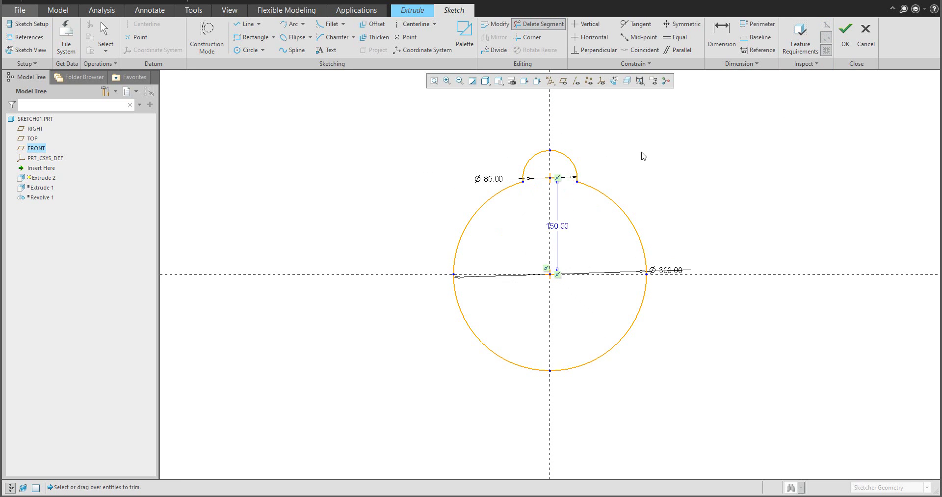
{"action": "middle_click", "coordinate": [644, 153]}
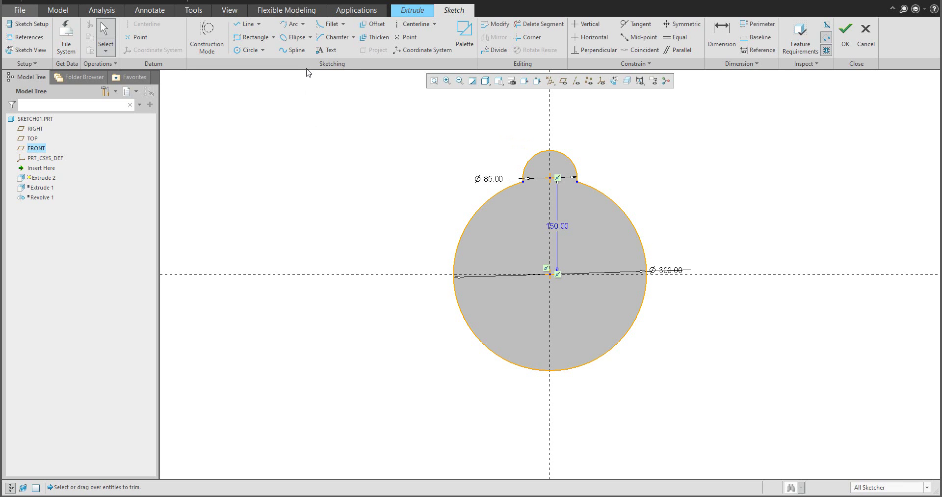
Step: Draw a centre-and-ends arc about the origin over the large arc, stretching its ends to the small arc's end and the horizontal reference
{"action": "left_click", "coordinate": [303, 23]}
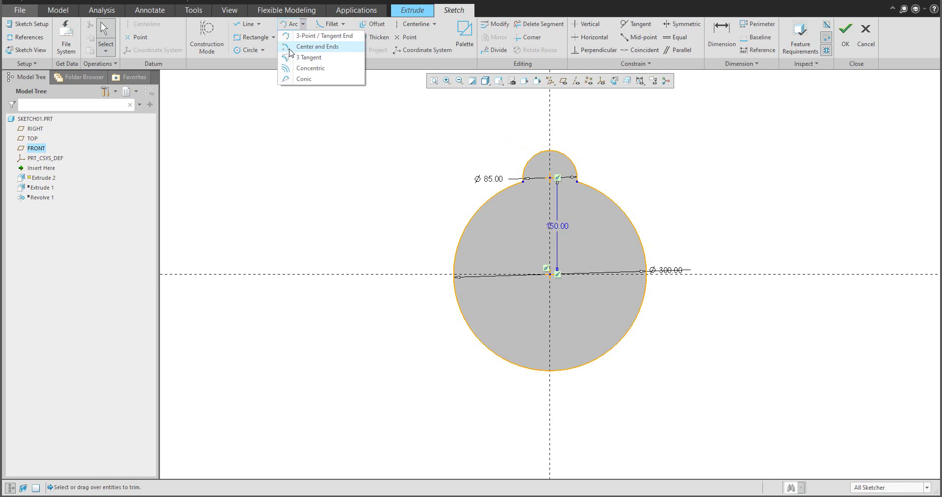
{"action": "left_click", "coordinate": [292, 47]}
{"action": "left_click", "coordinate": [550, 274]}
{"action": "left_click", "coordinate": [630, 219]}
{"action": "left_click", "coordinate": [644, 250]}
{"action": "middle_click", "coordinate": [670, 237]}
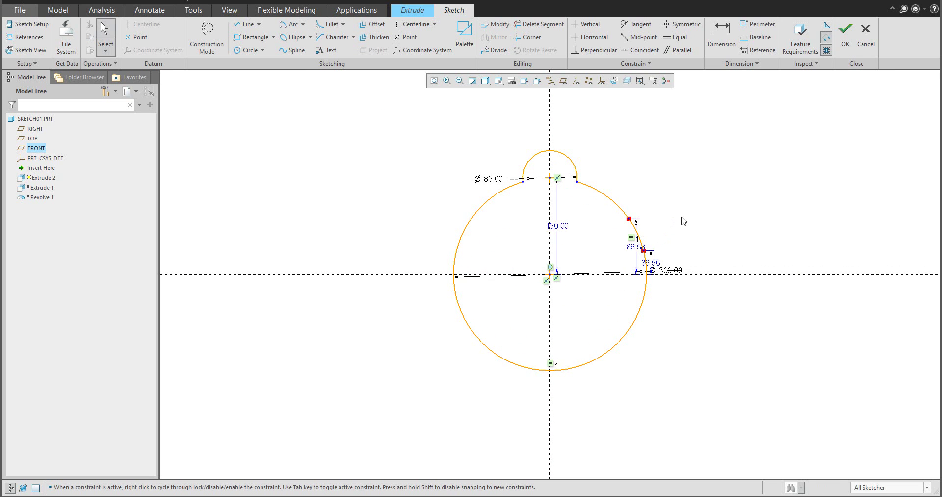
{"action": "left_click_drag", "start_coordinate": [630, 219], "coordinate": [577, 181]}
{"action": "left_click_drag", "start_coordinate": [650, 263], "coordinate": [646, 273]}
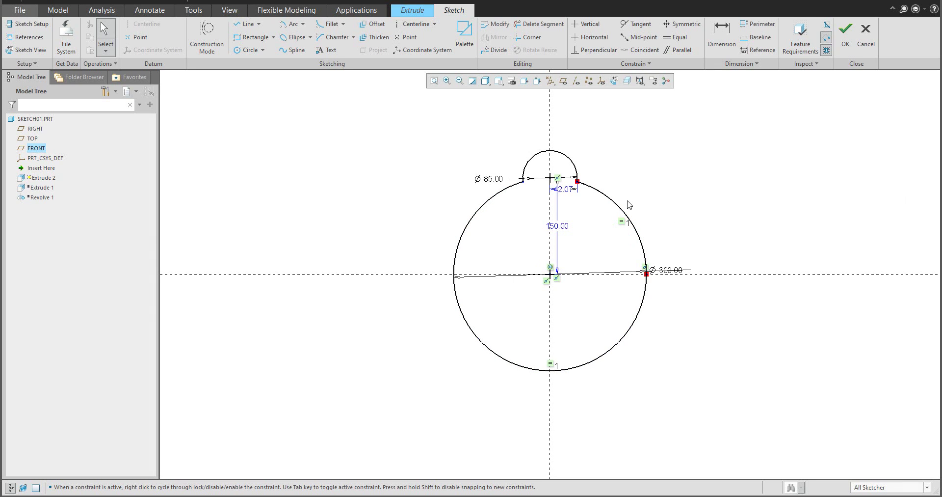
Step: Try to finish the sketch with the overlapping arc and check the feature requirements with and without that arc
{"action": "left_click", "coordinate": [850, 42]}
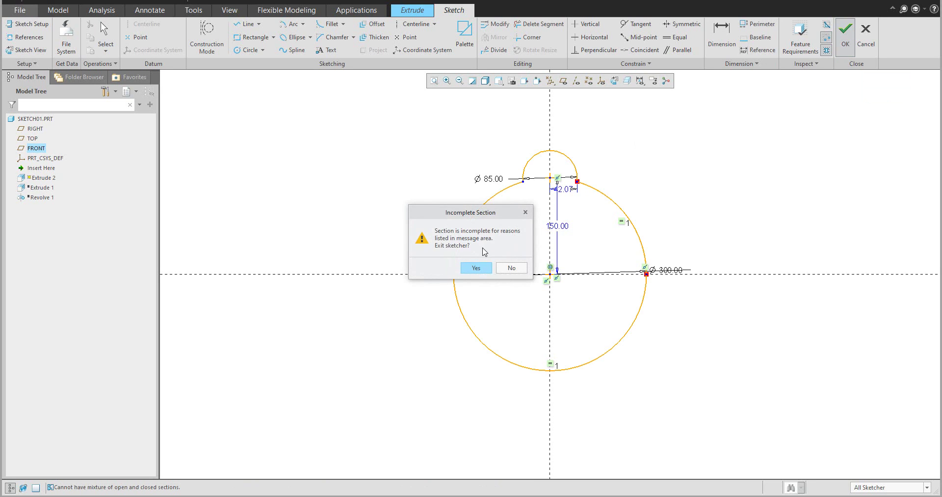
{"action": "left_click", "coordinate": [511, 271]}
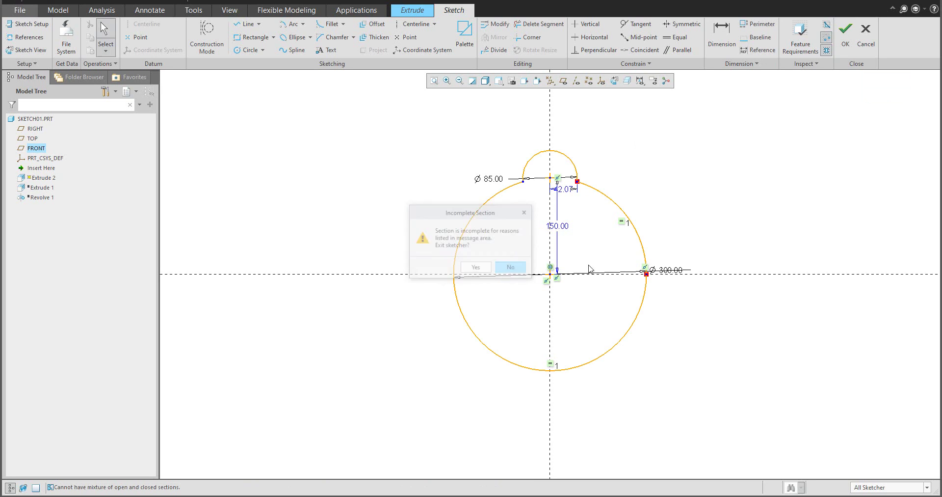
{"action": "left_click", "coordinate": [805, 55]}
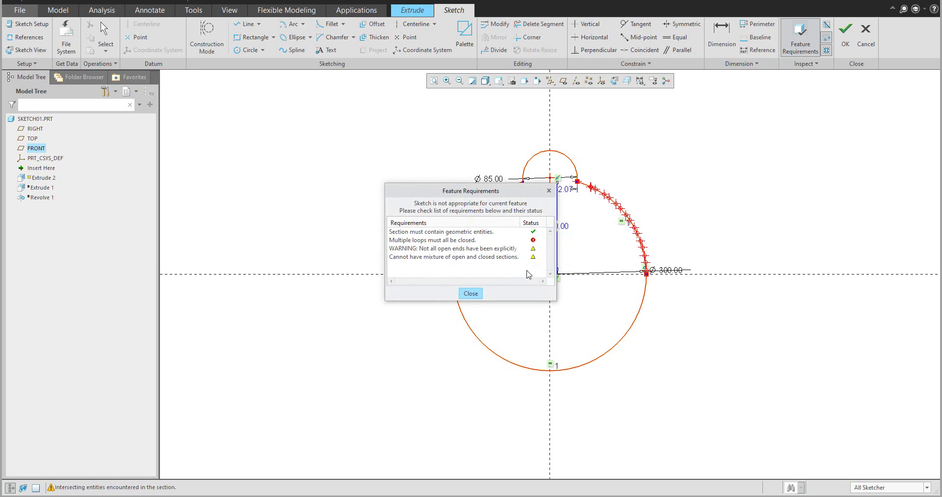
{"action": "left_click", "coordinate": [471, 294]}
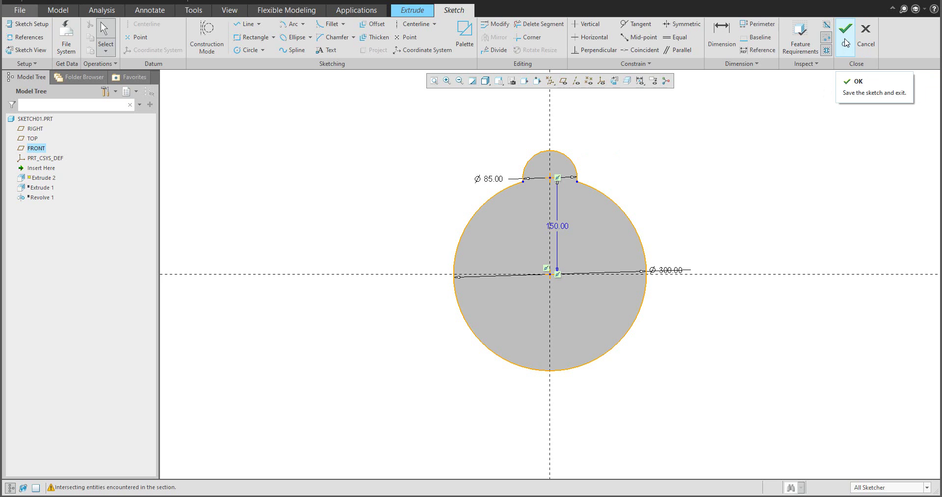
{"action": "left_click", "coordinate": [803, 37]}
{"action": "left_click", "coordinate": [470, 293]}
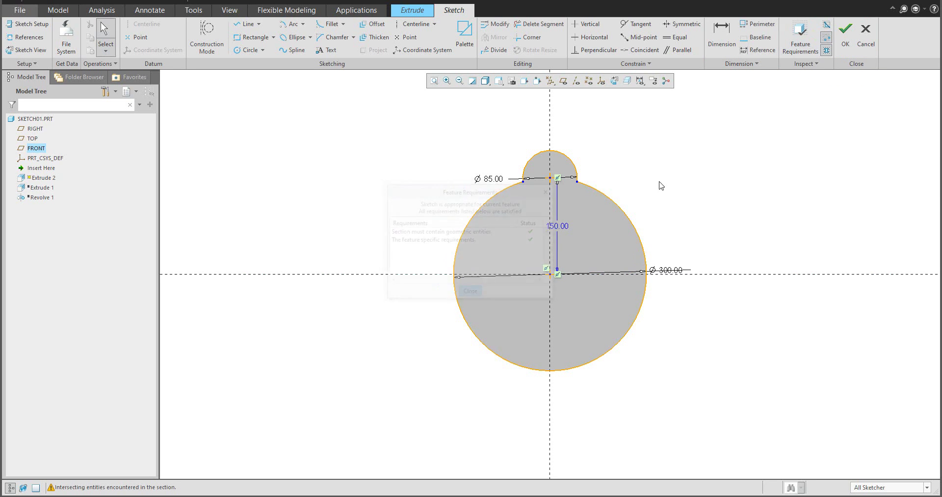
Step: Delete the small upper arc and undo the deletion
{"action": "left_click", "coordinate": [573, 164]}
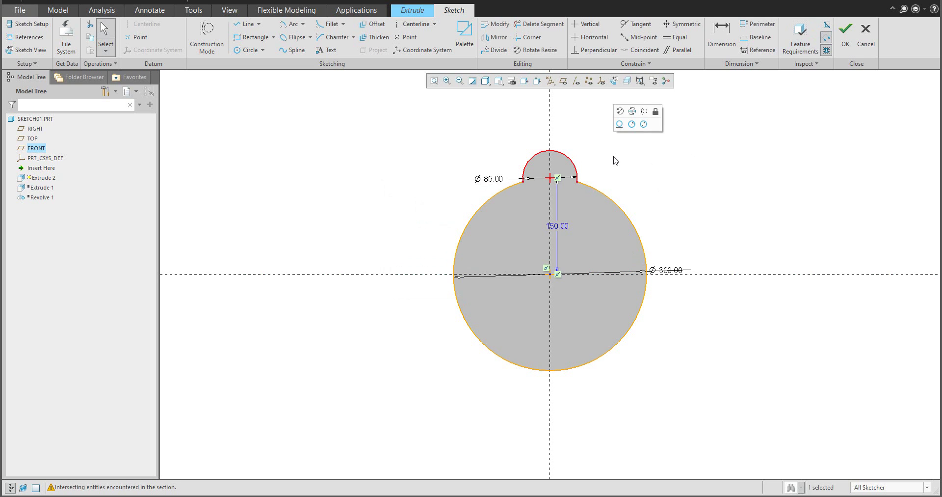
{"action": "key", "text": "Delete"}
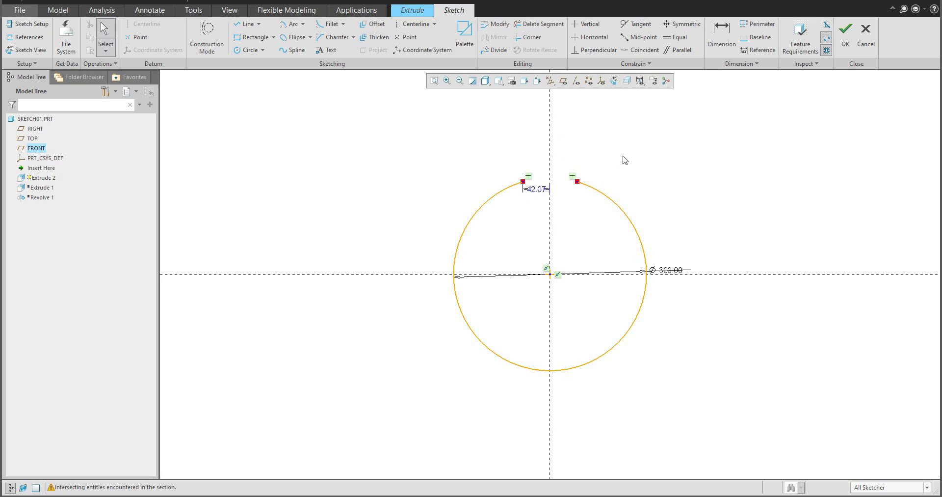
{"action": "key", "text": "ctrl+z"}
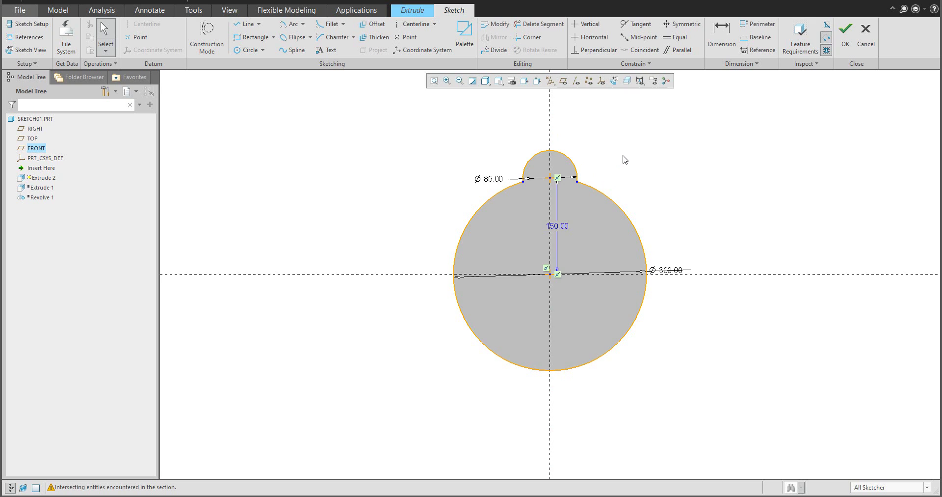
Step: Convert the small upper arc to construction geometry and finish the open sketch, accepting the switch to a surface feature
{"action": "right_click", "coordinate": [573, 165]}
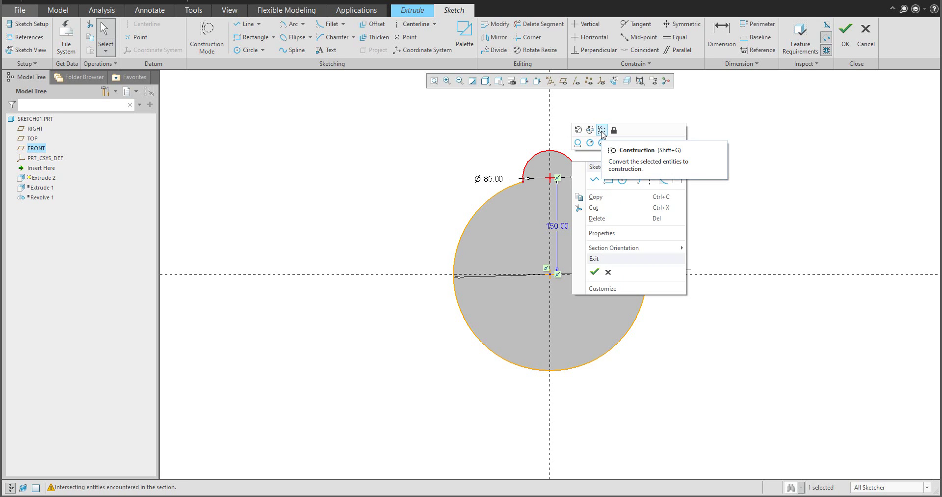
{"action": "left_click", "coordinate": [603, 132]}
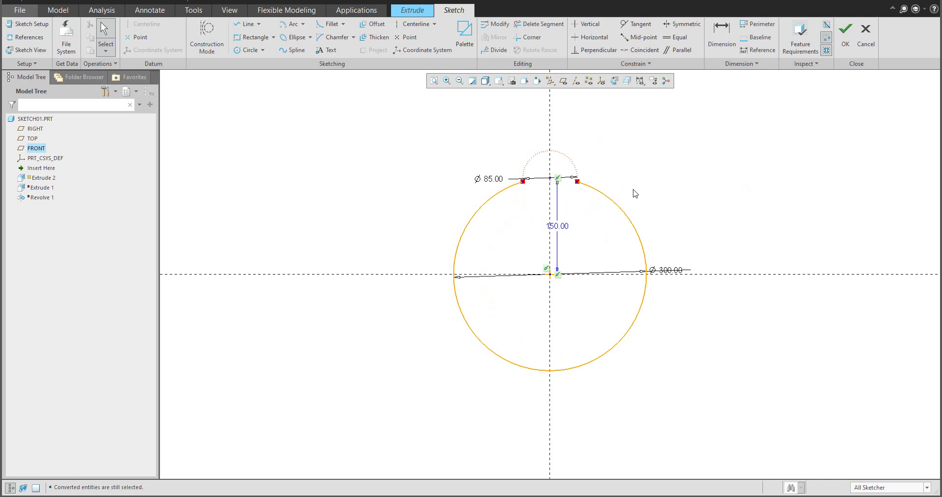
{"action": "left_click", "coordinate": [846, 43]}
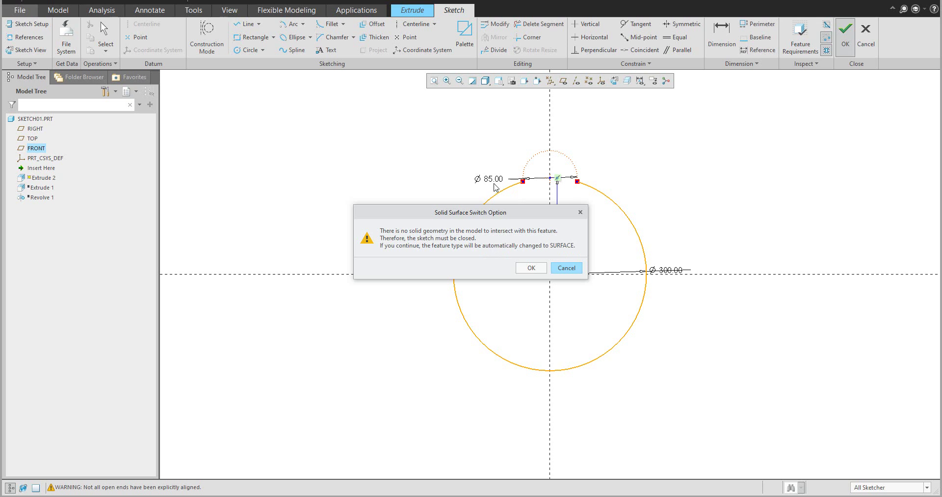
{"action": "left_click", "coordinate": [530, 268]}
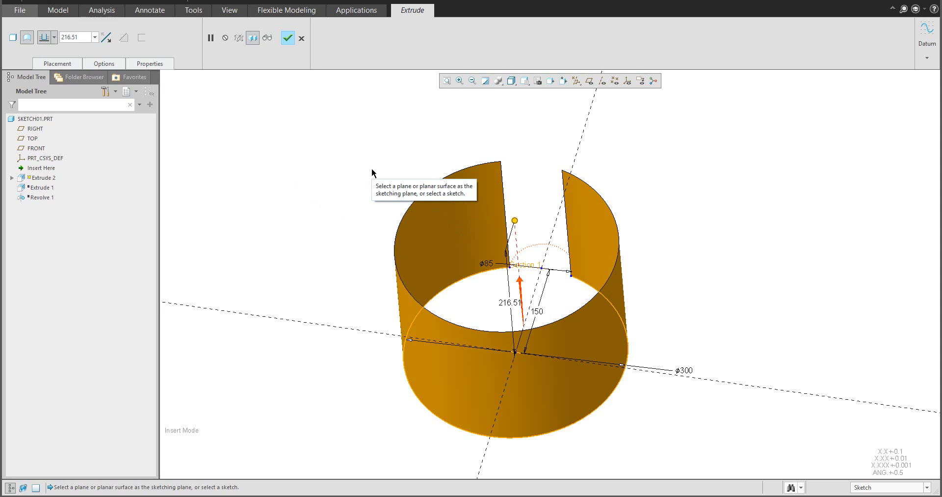
Step: Make the extrude a thickened solid with a wall thickness of 20
{"action": "left_click", "coordinate": [13, 39]}
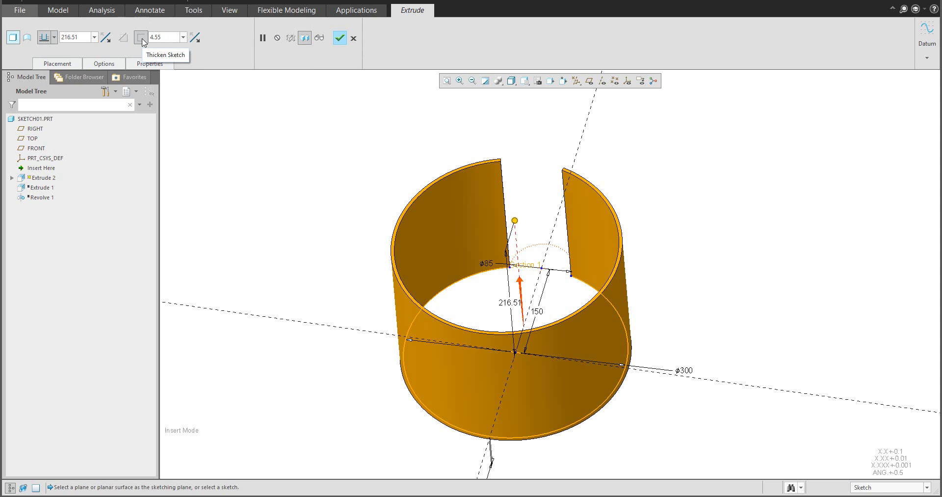
{"action": "double_click", "coordinate": [162, 35]}
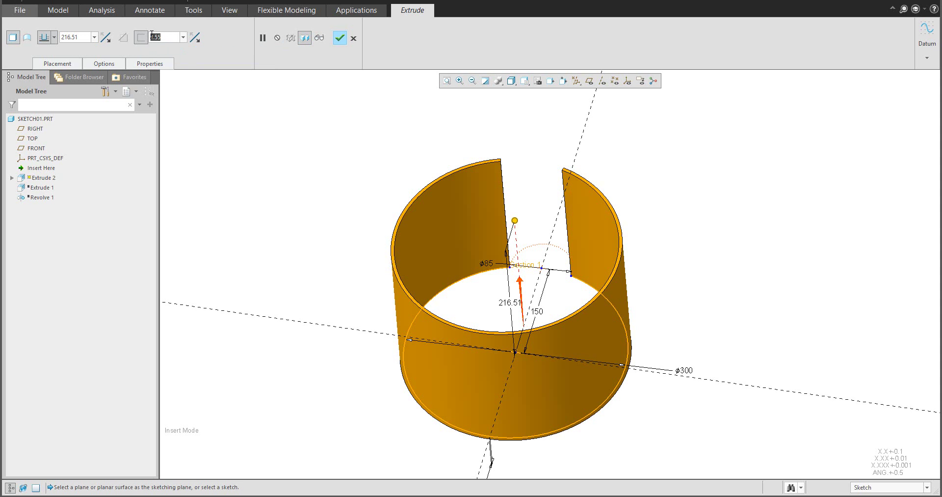
{"action": "type", "text": "20"}
{"action": "key", "text": "Return"}
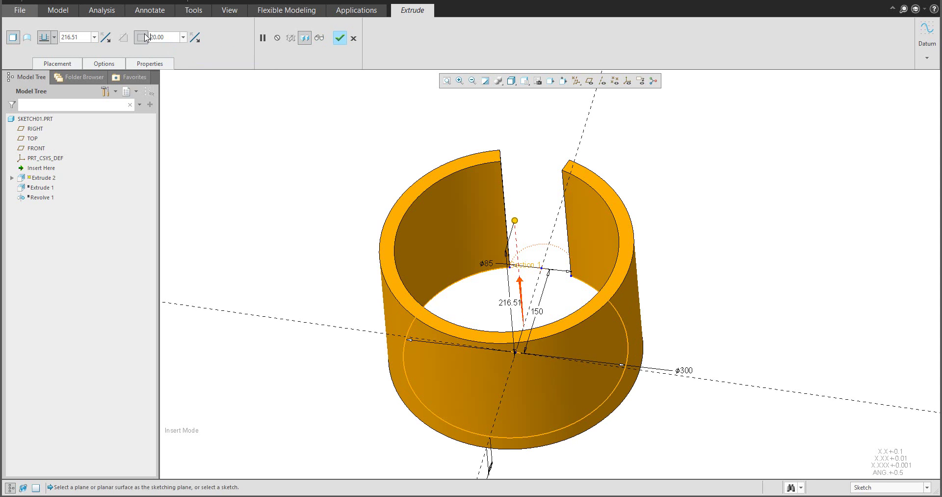
Step: Compare the wall thickened outside, inside and on both sides of the profile, and complete the extrude with the wall centred on the sketch
{"action": "middle_click_drag", "start_coordinate": [435, 160], "coordinate": [391, 203]}
{"action": "scroll", "coordinate": [391, 204], "scroll_direction": "down", "scroll_amount": 6}
{"action": "scroll", "coordinate": [480, 233], "scroll_direction": "up", "scroll_amount": 6}
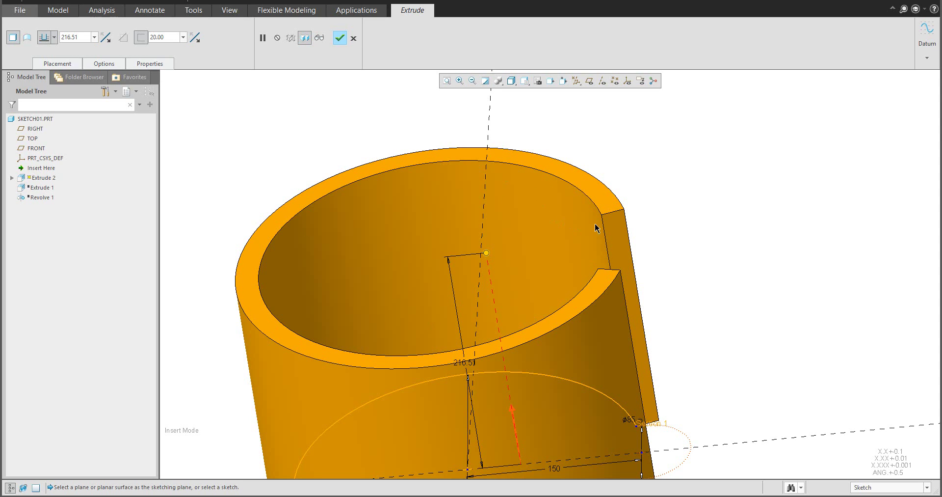
{"action": "left_click", "coordinate": [195, 38]}
{"action": "left_click", "coordinate": [195, 38]}
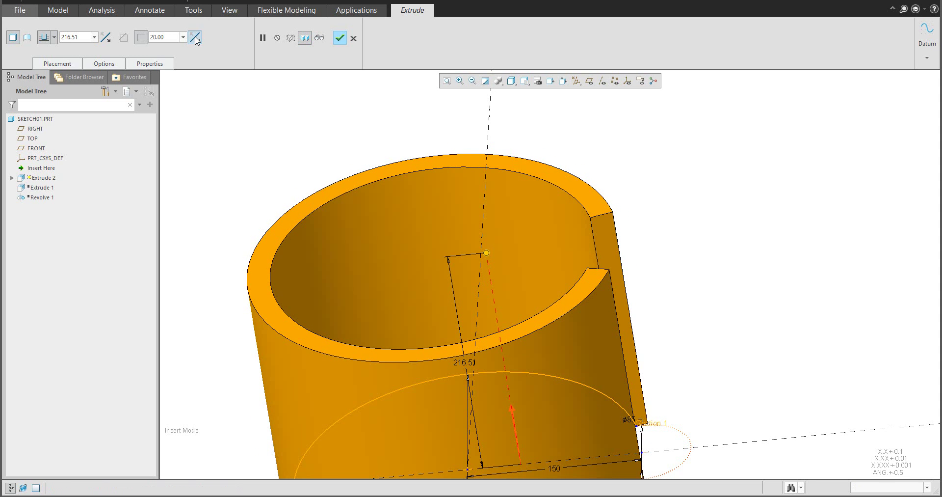
{"action": "left_click", "coordinate": [195, 39]}
{"action": "left_click", "coordinate": [195, 38]}
{"action": "left_click", "coordinate": [195, 38]}
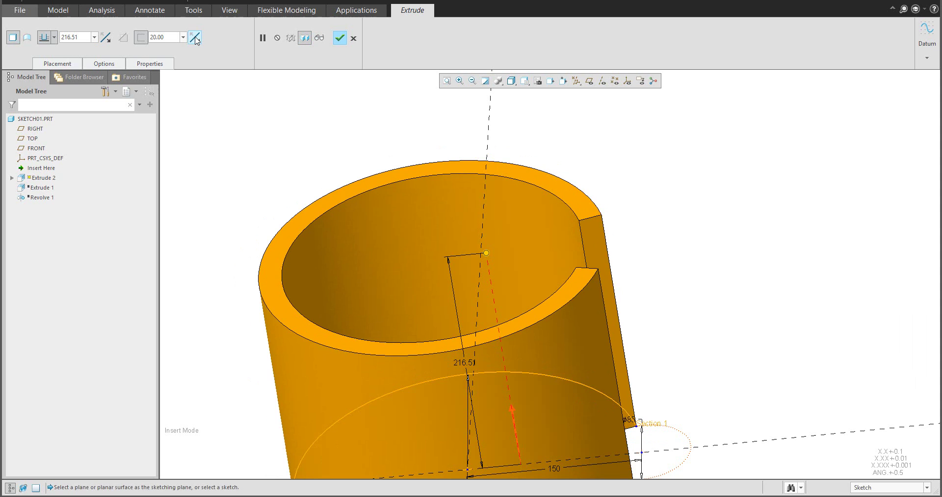
{"action": "scroll", "coordinate": [357, 227], "scroll_direction": "down", "scroll_amount": 2}
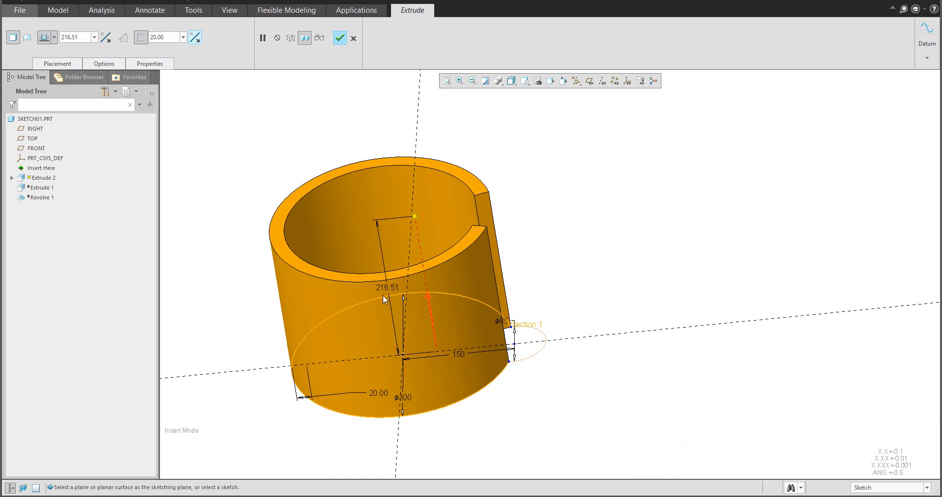
{"action": "scroll", "coordinate": [511, 305], "scroll_direction": "up", "scroll_amount": 5}
{"action": "mouse_move", "coordinate": [511, 306]}
{"action": "middle_mouse_down"}
{"action": "mouse_move", "coordinate": [473, 300]}
{"action": "mouse_move", "coordinate": [517, 311]}
{"action": "middle_mouse_up"}
{"action": "scroll", "coordinate": [546, 280], "scroll_direction": "down", "scroll_amount": 1}
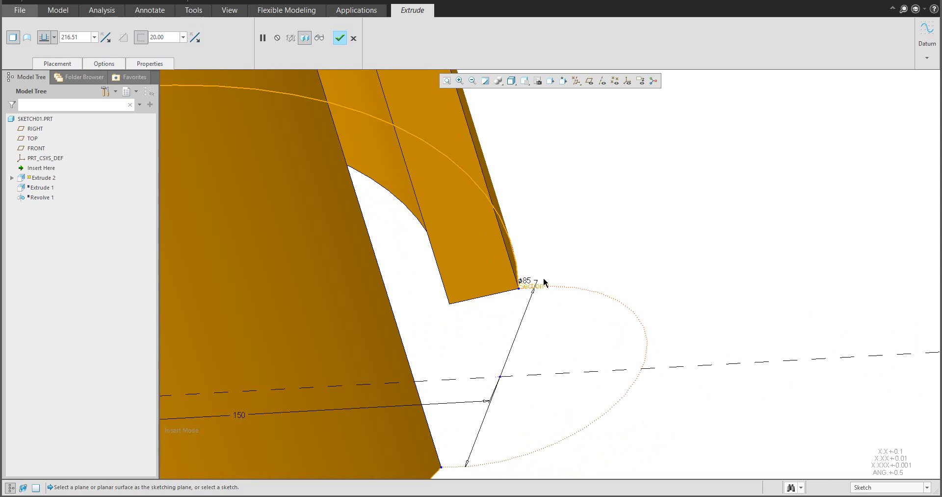
{"action": "left_click", "coordinate": [196, 41]}
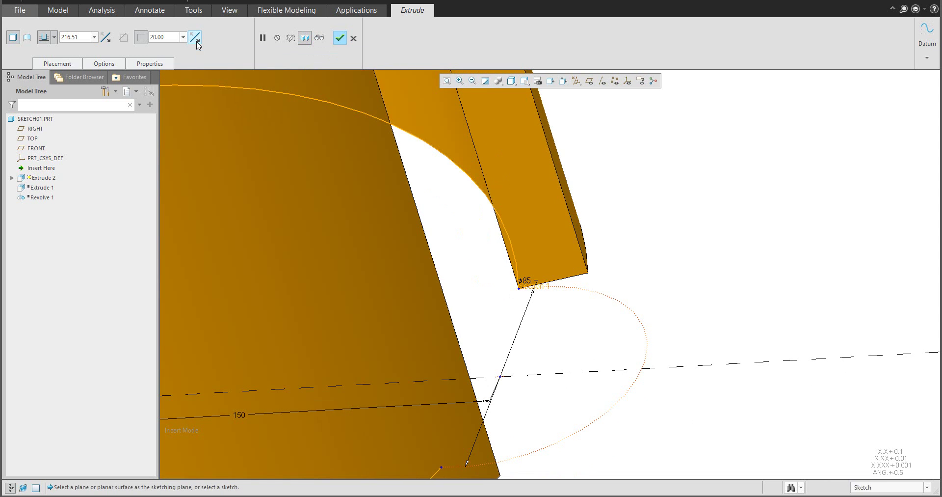
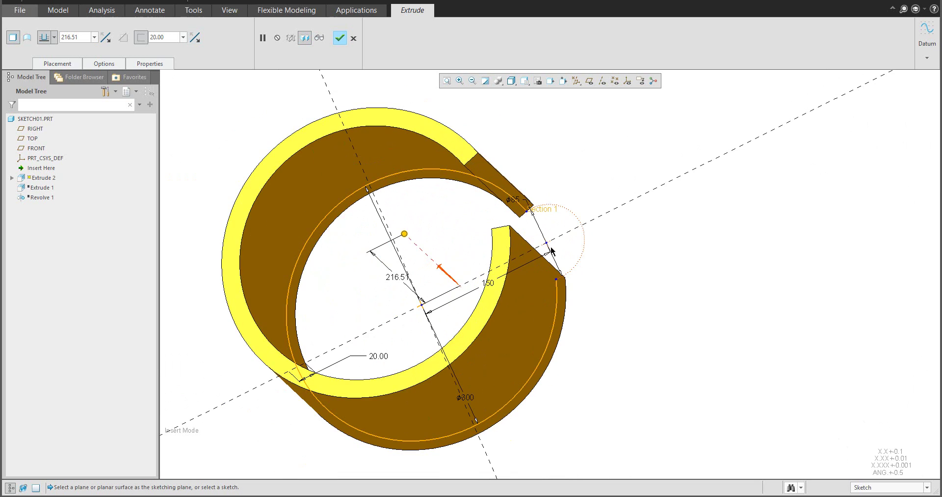
{"action": "left_click", "coordinate": [340, 38]}
{"action": "scroll", "coordinate": [633, 255], "scroll_direction": "up", "scroll_amount": 3}
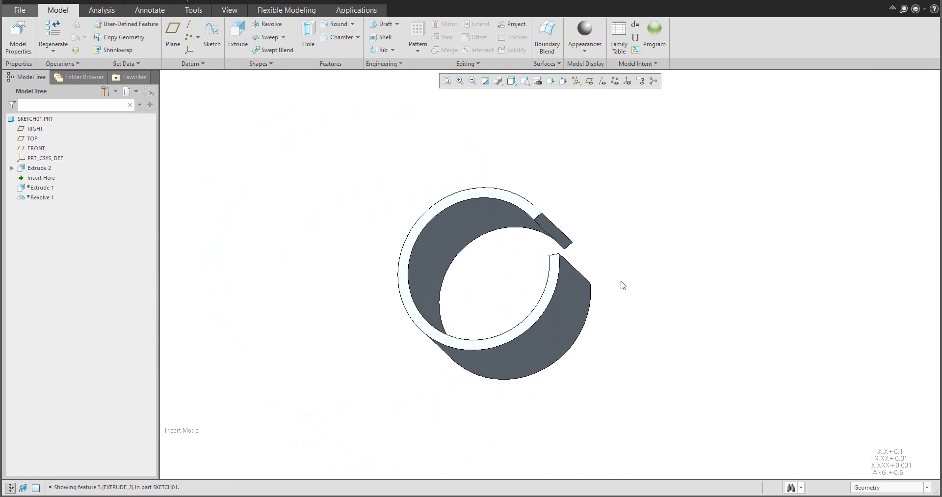
Step: Move the insertion point above Extrude 2 and display the datum planes
{"action": "left_click_drag", "start_coordinate": [41, 178], "coordinate": [35, 163]}
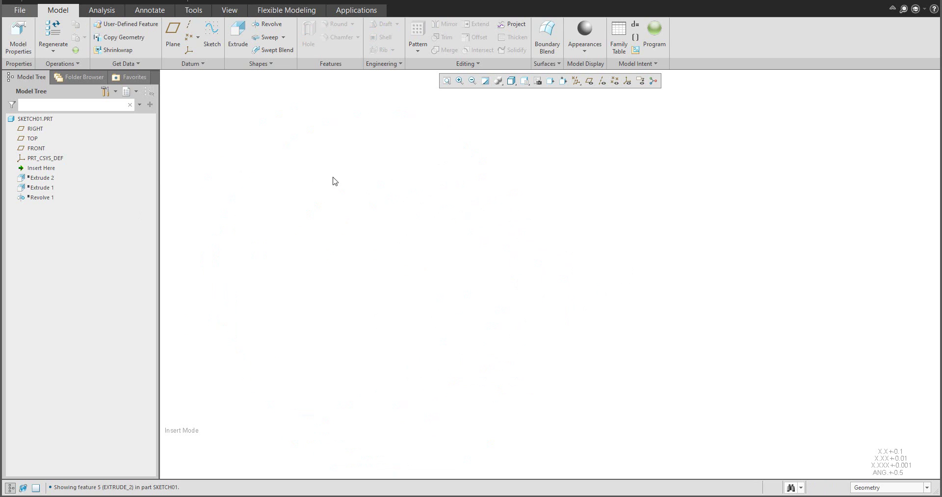
{"action": "left_click", "coordinate": [589, 80]}
{"action": "middle_click_drag", "start_coordinate": [538, 213], "coordinate": [576, 257]}
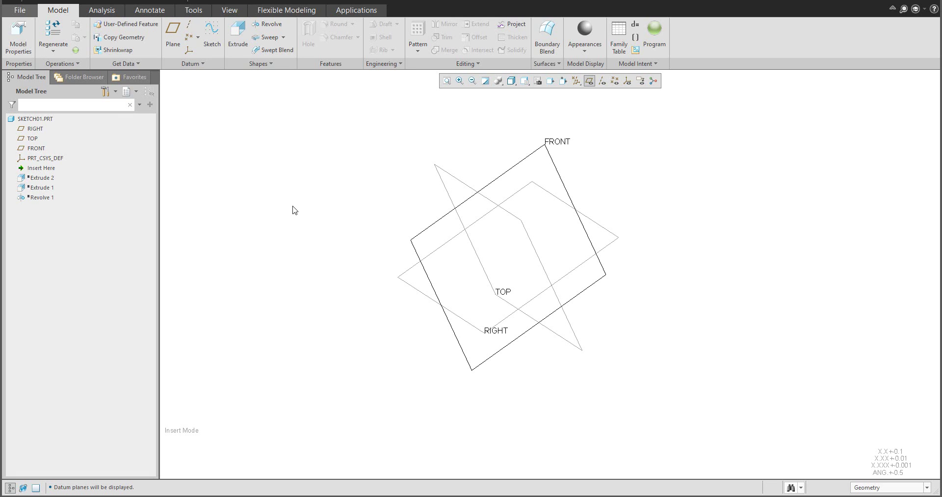
Step: Start a standalone sketch on the RIGHT plane with the TOP plane as the Right orientation reference
{"action": "left_click", "coordinate": [212, 35]}
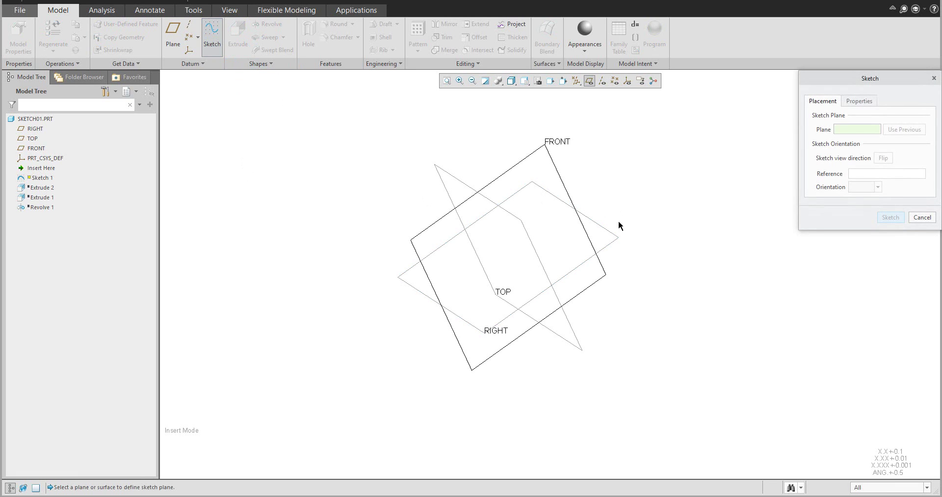
{"action": "left_click", "coordinate": [613, 236]}
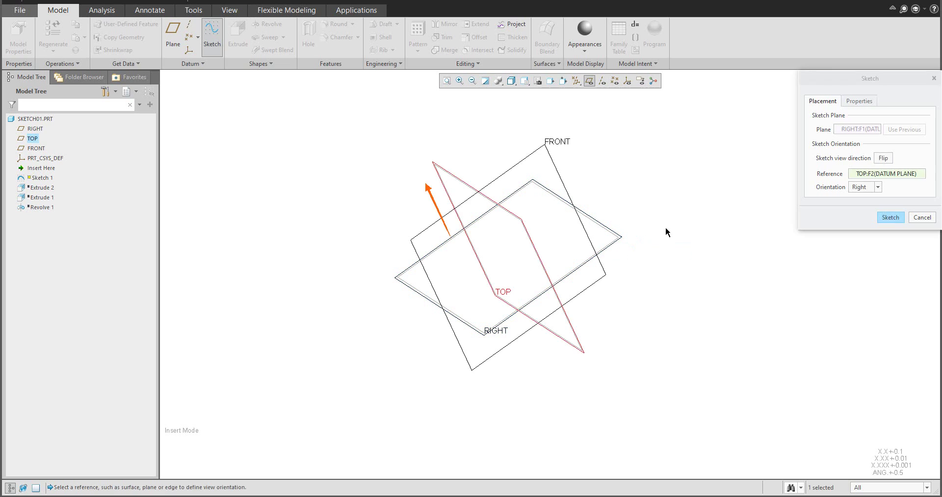
{"action": "middle_click", "coordinate": [664, 231]}
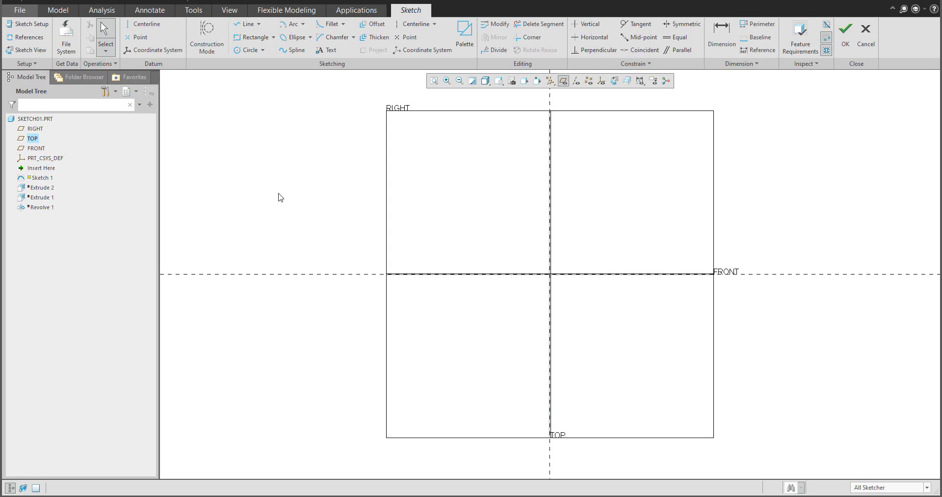
Step: Sketch a circle centred on the intersection of the references and set its diameter to 300
{"action": "left_click", "coordinate": [243, 51]}
{"action": "left_click", "coordinate": [550, 273]}
{"action": "left_click", "coordinate": [447, 176]}
{"action": "middle_click", "coordinate": [446, 176]}
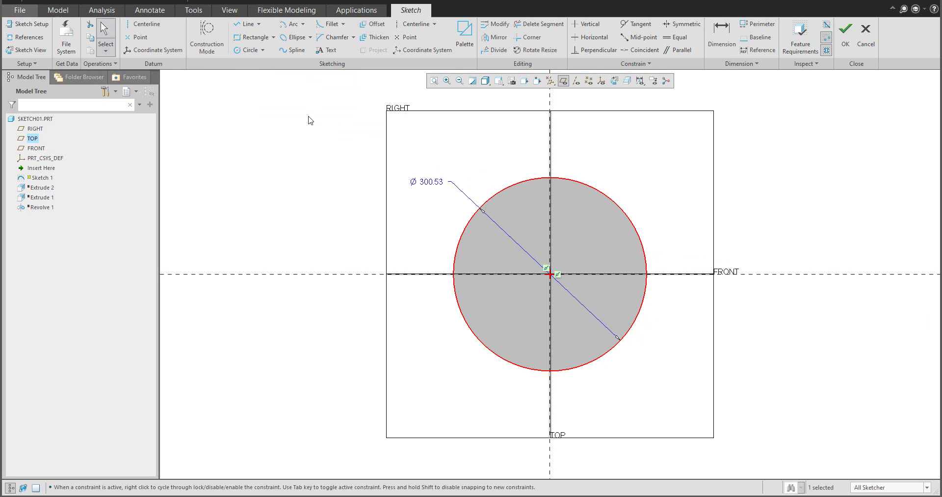
{"action": "double_click", "coordinate": [429, 184]}
{"action": "type", "text": "300.53405102431"}
{"action": "key", "text": "Return"}
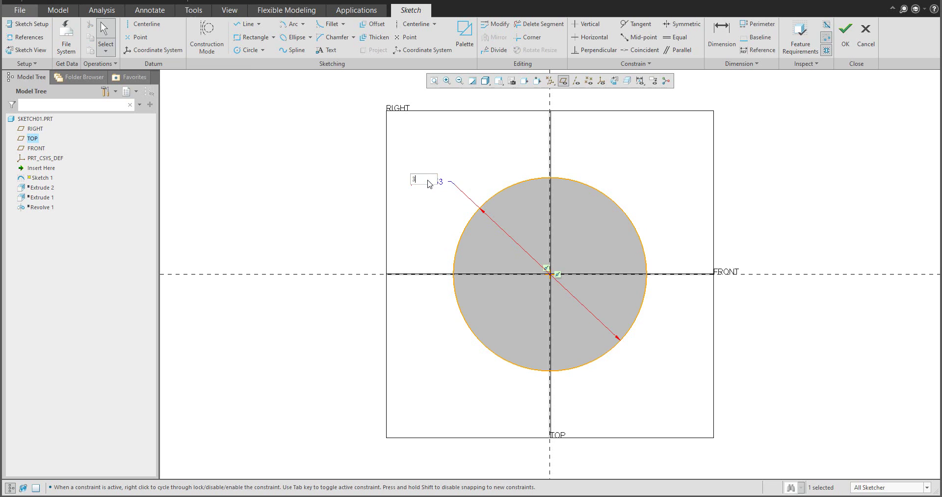
Step: Sketch a second circle centred where the large circle's upper edge meets the vertical reference, and set its diameter to 80
{"action": "left_click", "coordinate": [248, 49]}
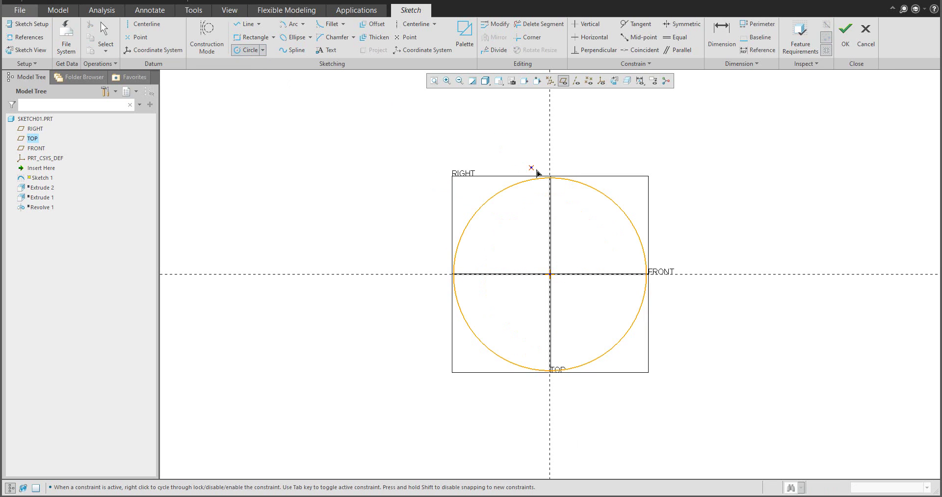
{"action": "left_click", "coordinate": [550, 177]}
{"action": "left_click", "coordinate": [523, 155]}
{"action": "middle_click", "coordinate": [523, 155]}
{"action": "double_click", "coordinate": [507, 154]}
{"action": "type", "text": "80"}
{"action": "key", "text": "Return"}
{"action": "left_click", "coordinate": [591, 118]}
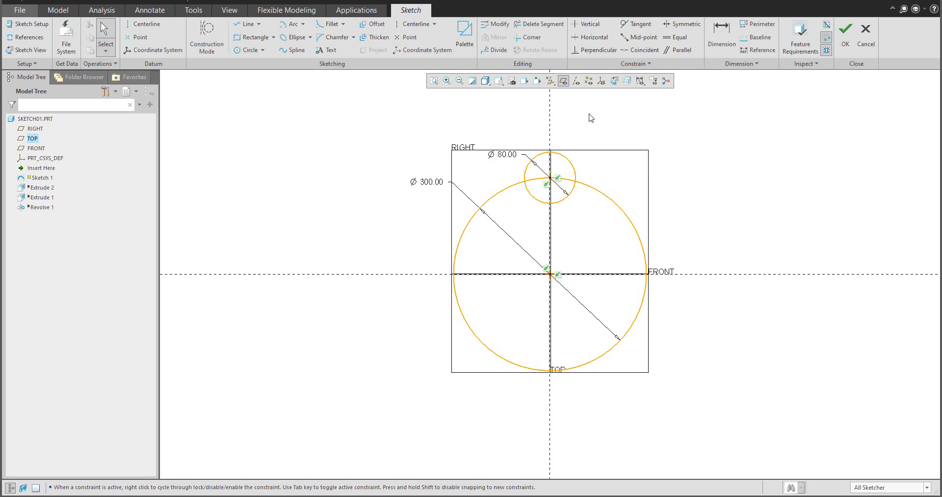
Step: Complete the two-circle sketch and hide the datum planes
{"action": "left_click", "coordinate": [846, 30]}
{"action": "mouse_move", "coordinate": [616, 216]}
{"action": "middle_mouse_down"}
{"action": "mouse_move", "coordinate": [612, 187]}
{"action": "mouse_move", "coordinate": [552, 101]}
{"action": "mouse_move", "coordinate": [511, 145]}
{"action": "mouse_move", "coordinate": [496, 184]}
{"action": "mouse_move", "coordinate": [470, 173]}
{"action": "middle_mouse_up"}
{"action": "middle_click_drag", "start_coordinate": [469, 140], "coordinate": [595, 129]}
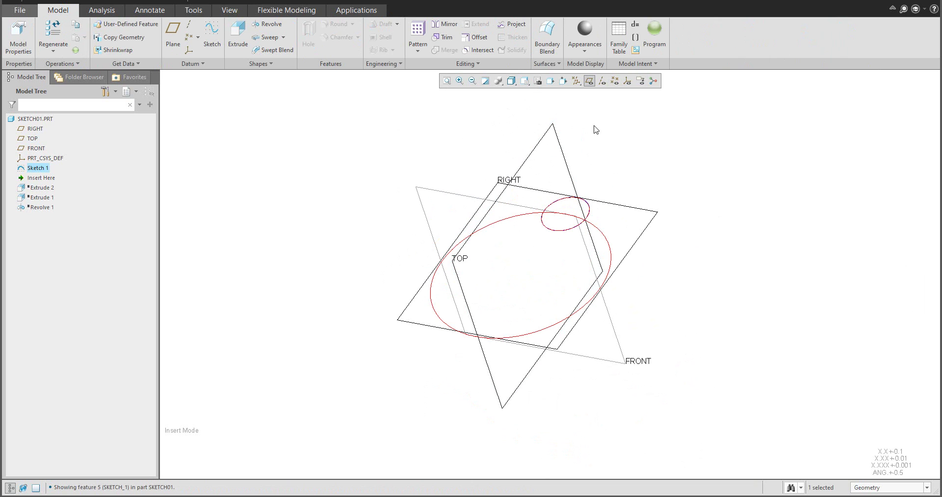
{"action": "left_click", "coordinate": [590, 80]}
{"action": "middle_click_drag", "start_coordinate": [556, 226], "coordinate": [561, 216]}
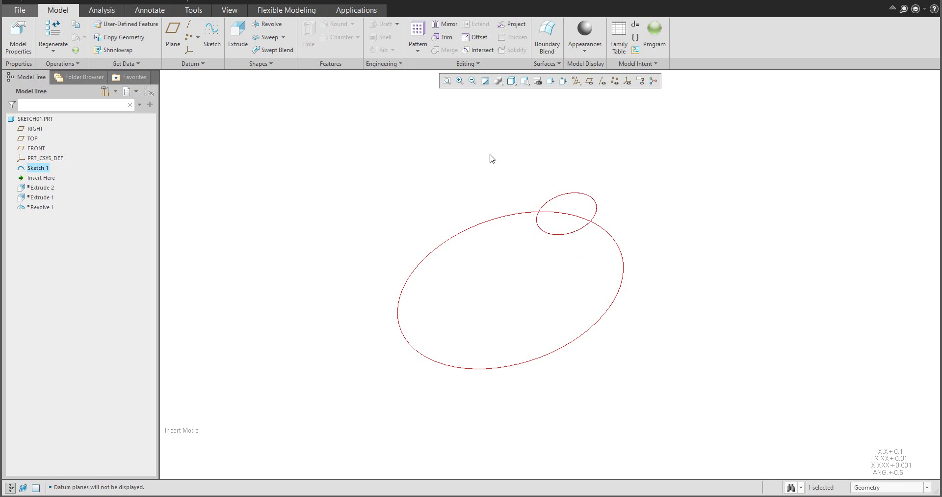
Step: Redefine Sketch 1 by adding a quarter arc over the 300 circle's upper-right quadrant, and complete the sketch
{"action": "right_click", "coordinate": [35, 169]}
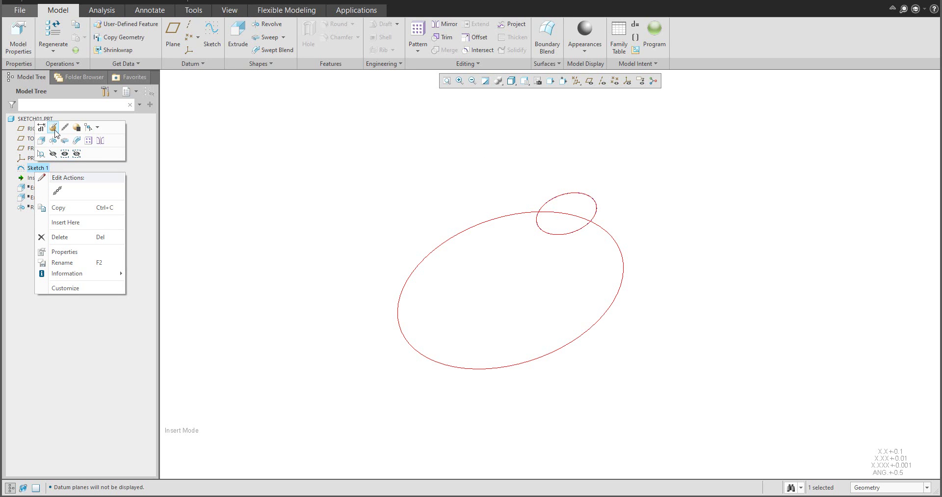
{"action": "left_click", "coordinate": [54, 128]}
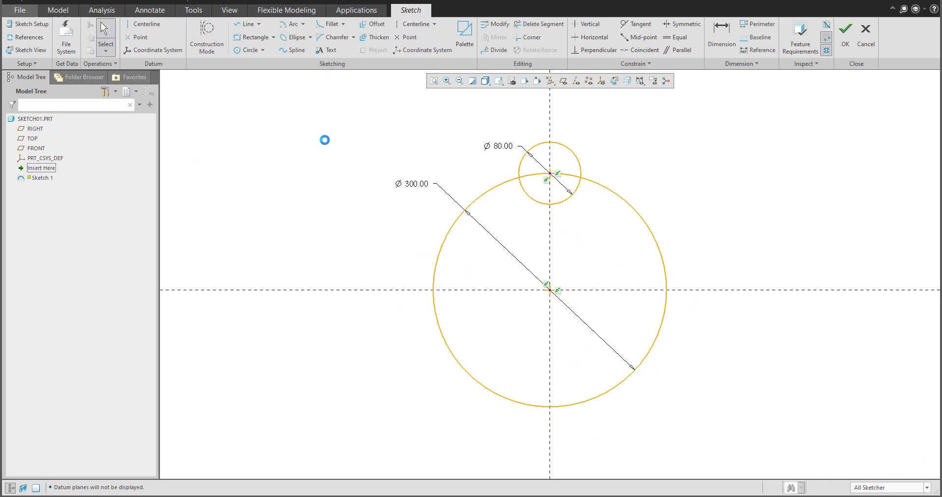
{"action": "left_click", "coordinate": [291, 23]}
{"action": "left_click", "coordinate": [550, 289]}
{"action": "left_click", "coordinate": [549, 172]}
{"action": "left_click", "coordinate": [668, 290]}
{"action": "middle_click", "coordinate": [694, 227]}
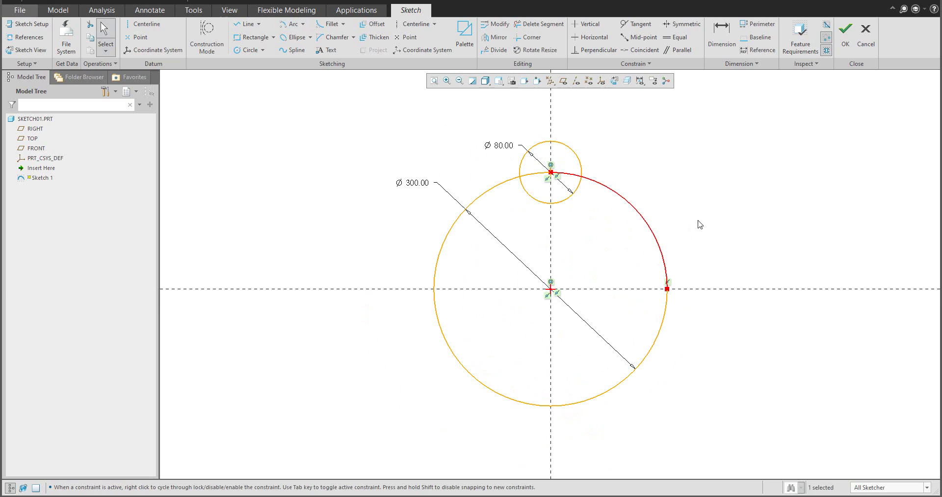
{"action": "left_click", "coordinate": [717, 222]}
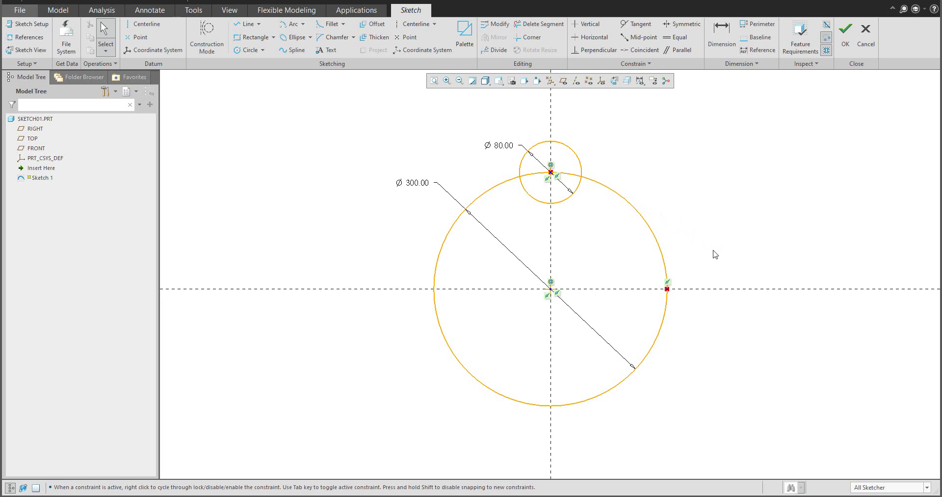
{"action": "left_click", "coordinate": [845, 35]}
Step: Start an Extrude with no sketch selected and cancel it
{"action": "mouse_move", "coordinate": [665, 219]}
{"action": "middle_mouse_down"}
{"action": "mouse_move", "coordinate": [554, 184]}
{"action": "mouse_move", "coordinate": [524, 253]}
{"action": "mouse_move", "coordinate": [507, 205]}
{"action": "middle_mouse_up"}
{"action": "left_click", "coordinate": [398, 154]}
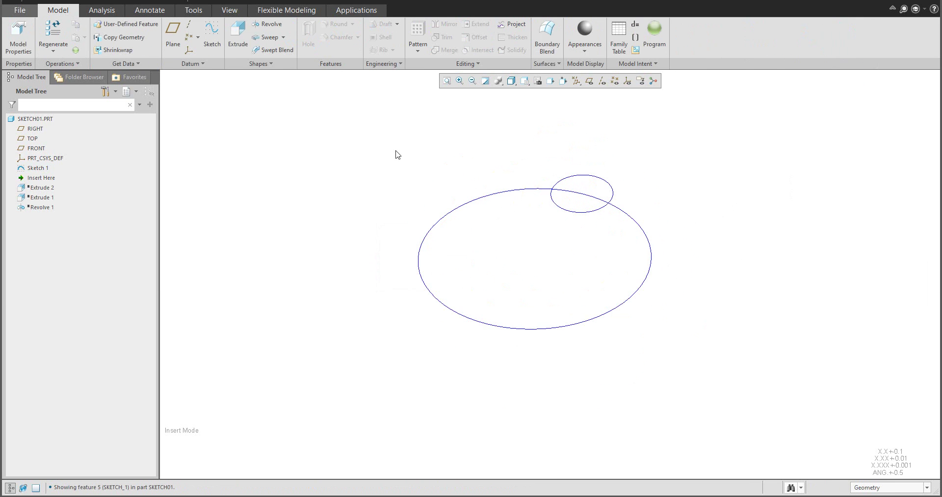
{"action": "left_click", "coordinate": [238, 35]}
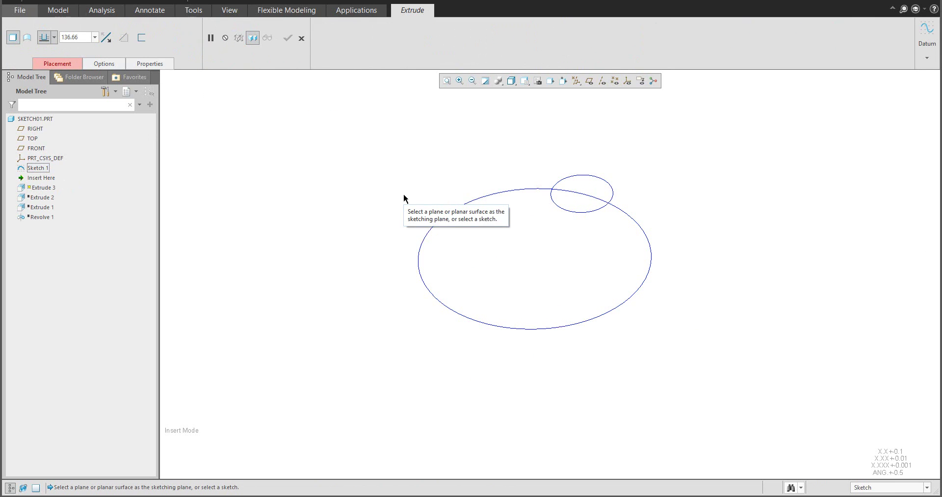
{"action": "left_click", "coordinate": [301, 37]}
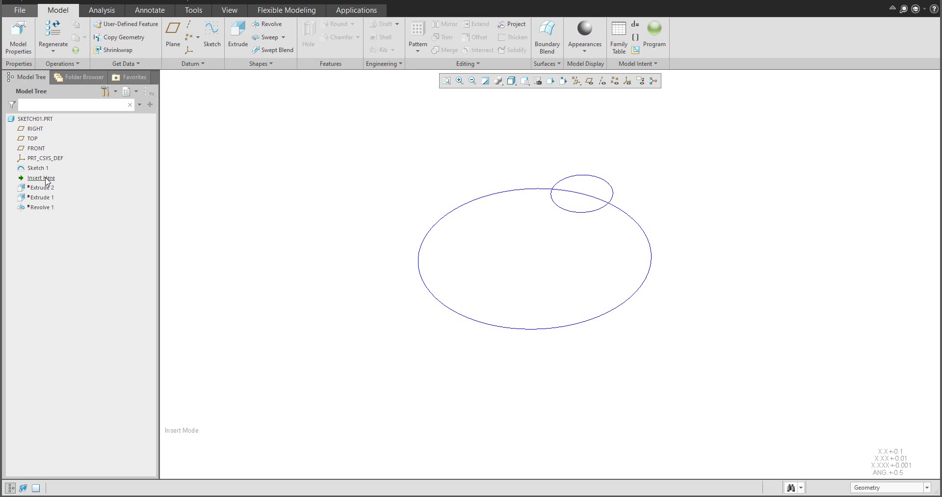
Step: Move the insertion point to the end of the feature list and delete Sketch 1, Extrude 2, Extrude 1 and Revolve 1
{"action": "mouse_move", "coordinate": [47, 180]}
{"action": "left_mouse_down"}
{"action": "mouse_move", "coordinate": [42, 214]}
{"action": "mouse_move", "coordinate": [44, 180]}
{"action": "mouse_move", "coordinate": [49, 198]}
{"action": "left_mouse_up"}
{"action": "key", "text": "Delete"}
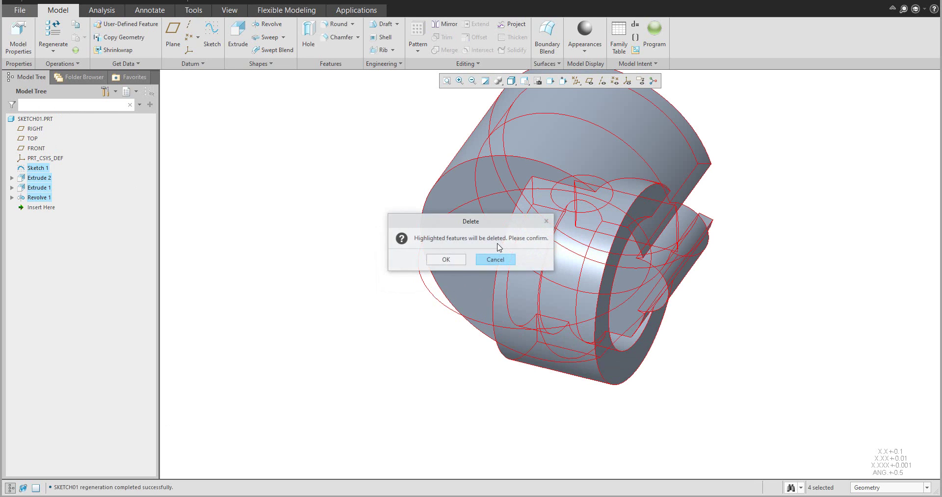
{"action": "left_click", "coordinate": [448, 261]}
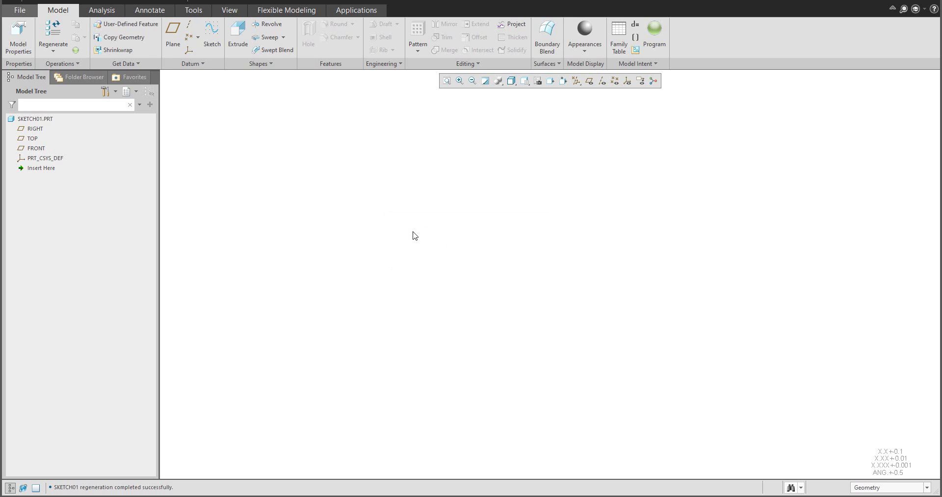
Step: Display the datum planes and start a sketch on the RIGHT plane with the default orientation
{"action": "left_click", "coordinate": [590, 80]}
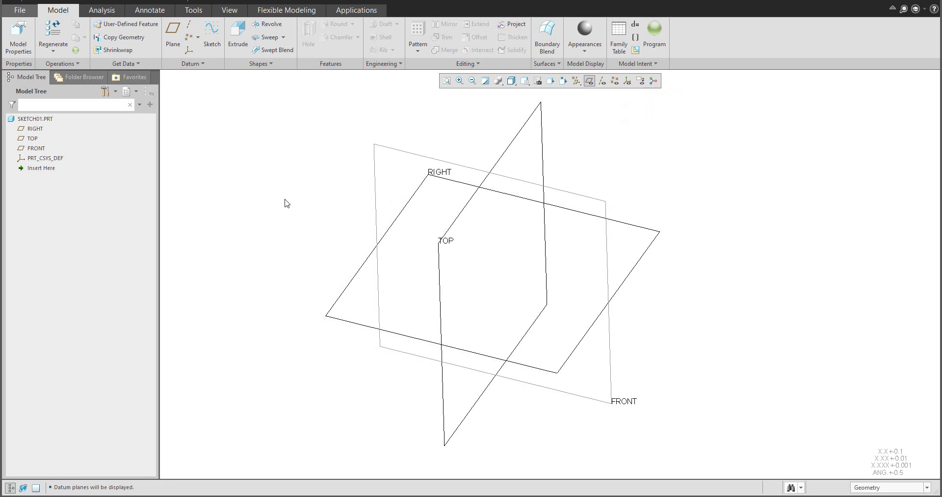
{"action": "left_click", "coordinate": [212, 31]}
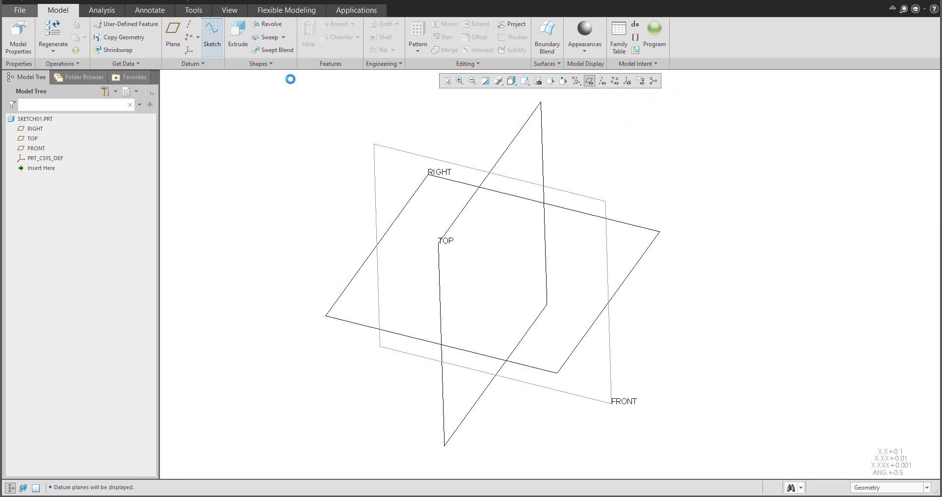
{"action": "left_click", "coordinate": [662, 240]}
{"action": "middle_click", "coordinate": [694, 238]}
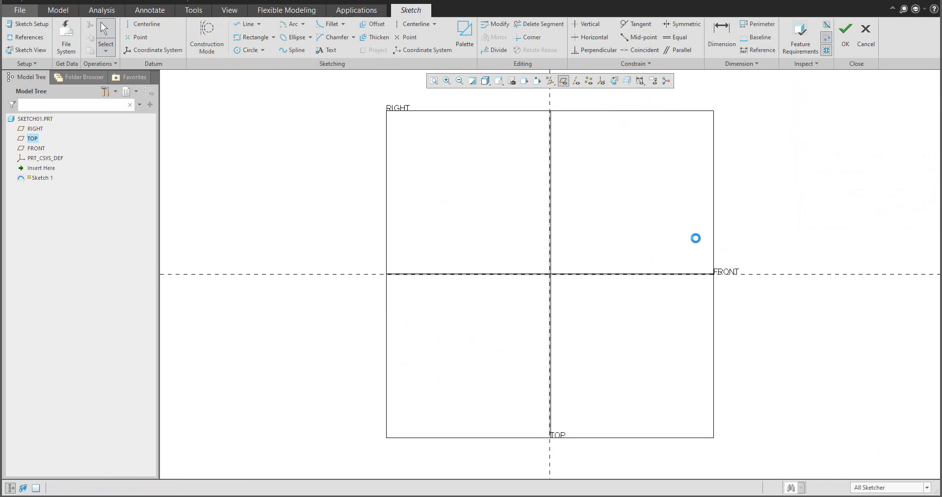
Step: Sketch a rectangle about 71 by 187 standing on FRONT, about 111 from TOP, and place a datum centerline along the TOP reference
{"action": "left_click", "coordinate": [253, 37]}
{"action": "left_click", "coordinate": [622, 274]}
{"action": "left_click", "coordinate": [667, 154]}
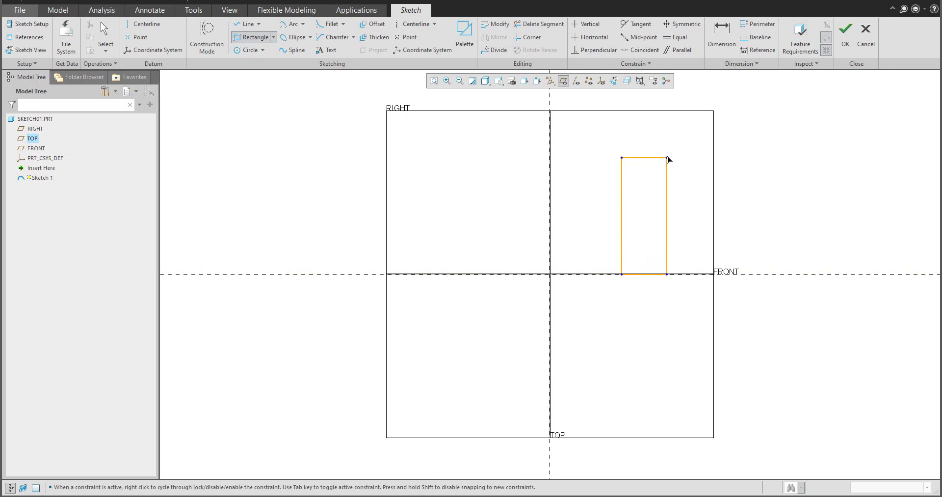
{"action": "middle_click", "coordinate": [709, 185]}
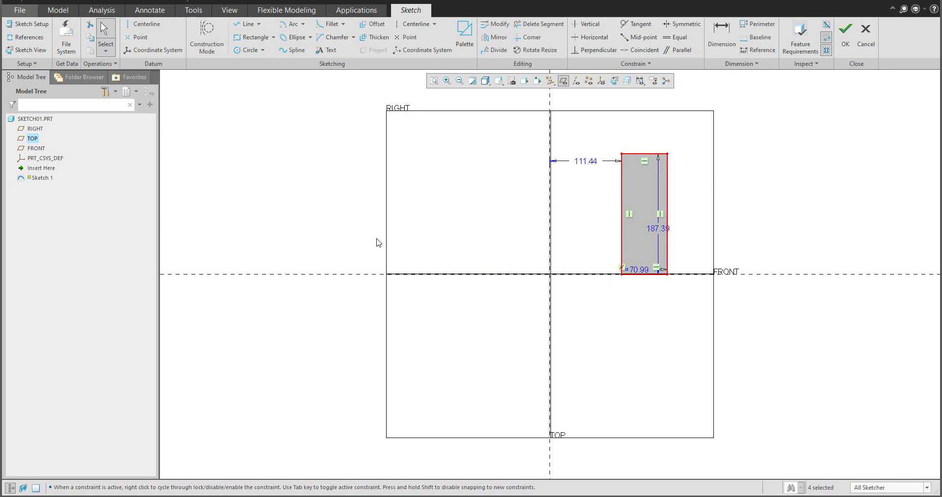
{"action": "left_click", "coordinate": [141, 24]}
{"action": "left_click", "coordinate": [550, 129]}
{"action": "left_click", "coordinate": [551, 183]}
{"action": "middle_click", "coordinate": [501, 194]}
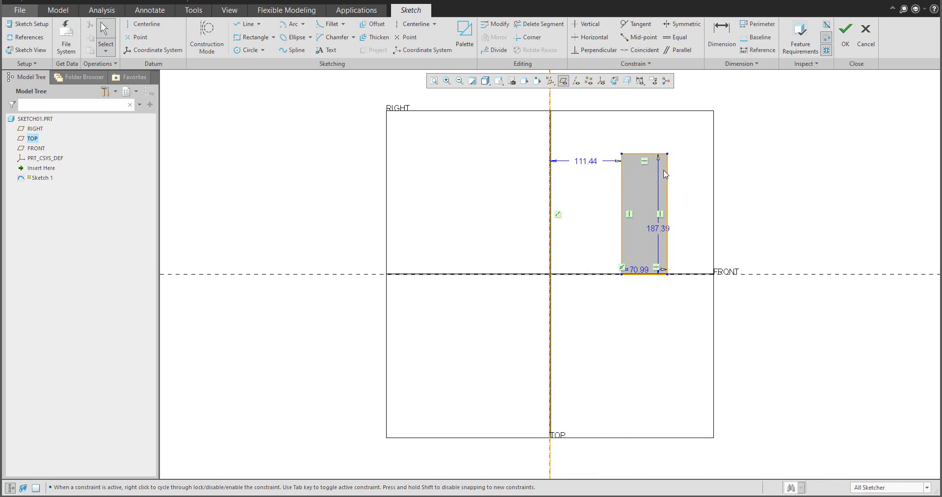
Step: Complete the rectangle sketch and revolve it 360 degrees around its internal centerline
{"action": "left_click", "coordinate": [847, 45]}
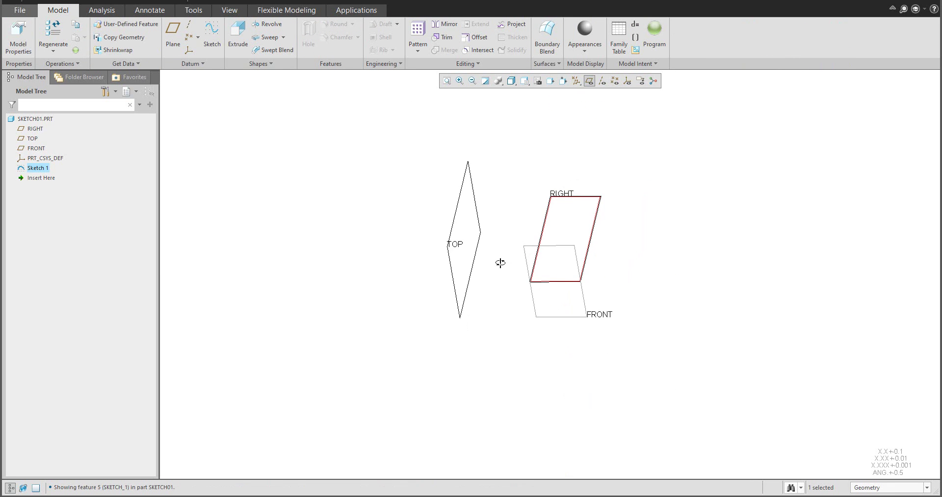
{"action": "left_click", "coordinate": [268, 24]}
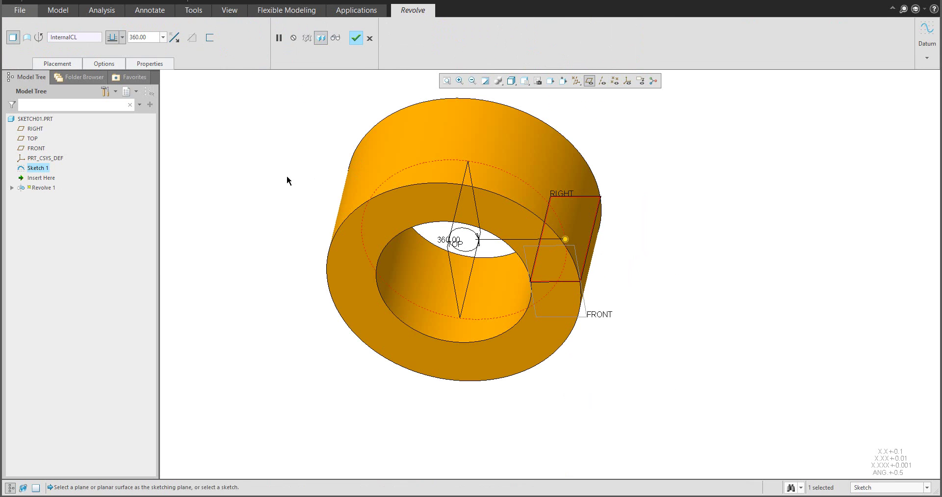
{"action": "middle_click", "coordinate": [251, 168]}
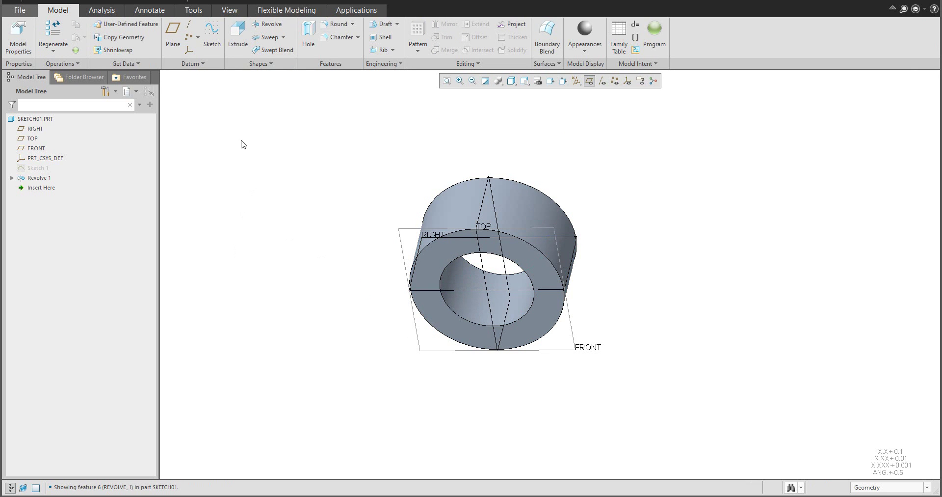
Step: Start a sketch on the previously used plane, clip the model at the sketch plane and restore the 2D sketch orientation
{"action": "left_click", "coordinate": [213, 39]}
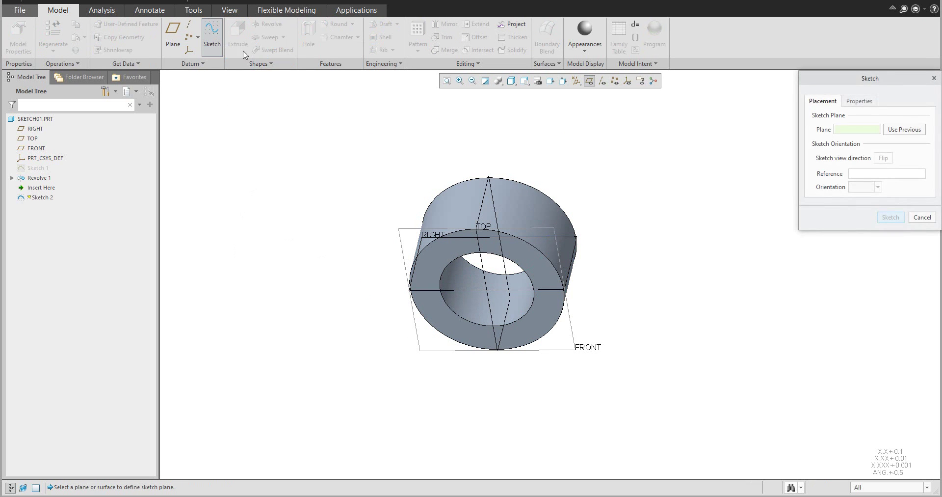
{"action": "left_click", "coordinate": [915, 130]}
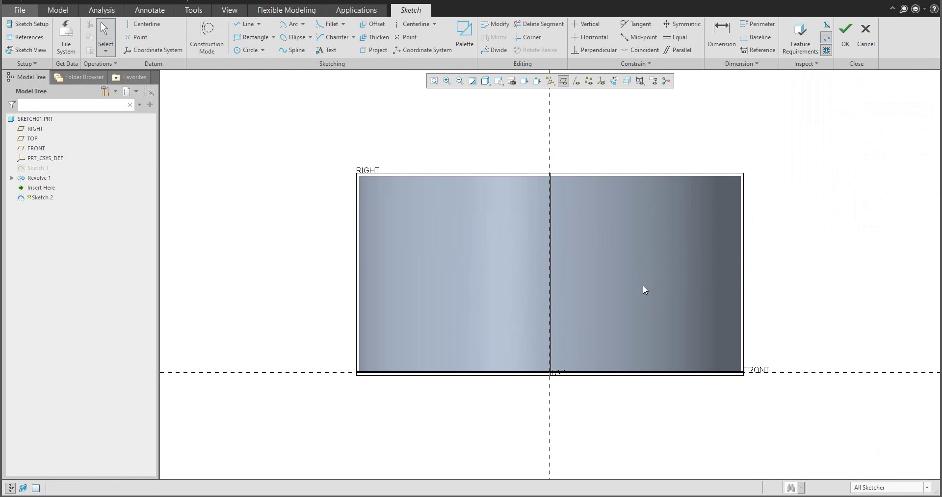
{"action": "mouse_move", "coordinate": [628, 286]}
{"action": "middle_mouse_down"}
{"action": "mouse_move", "coordinate": [605, 237]}
{"action": "mouse_move", "coordinate": [622, 347]}
{"action": "middle_mouse_up"}
{"action": "scroll", "coordinate": [622, 347], "scroll_direction": "up", "scroll_amount": 2}
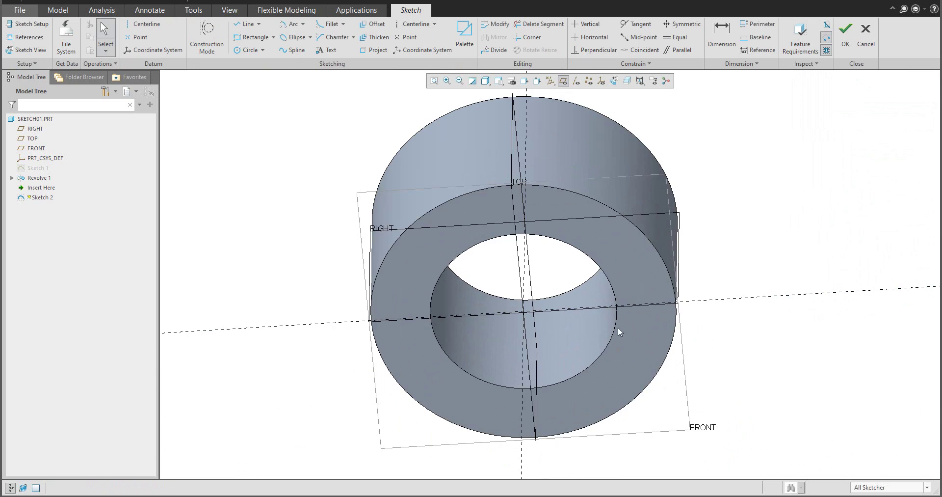
{"action": "left_click", "coordinate": [630, 83]}
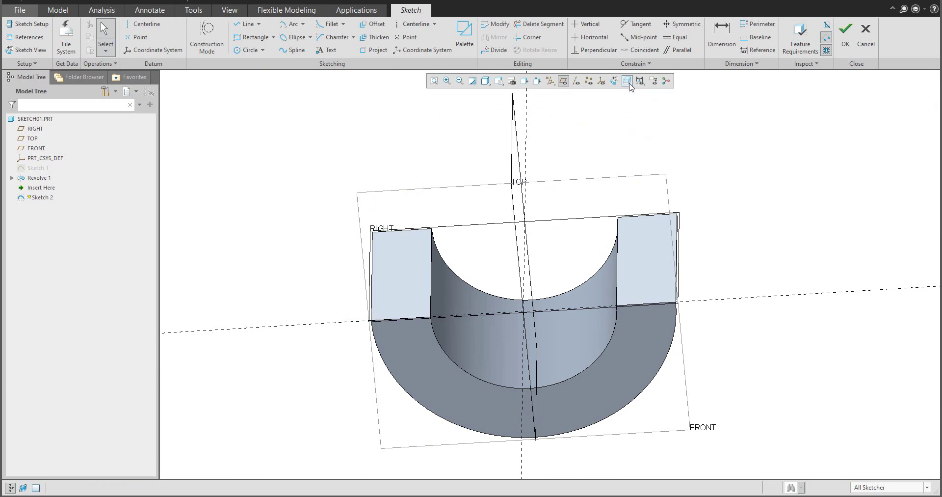
{"action": "left_click", "coordinate": [614, 83]}
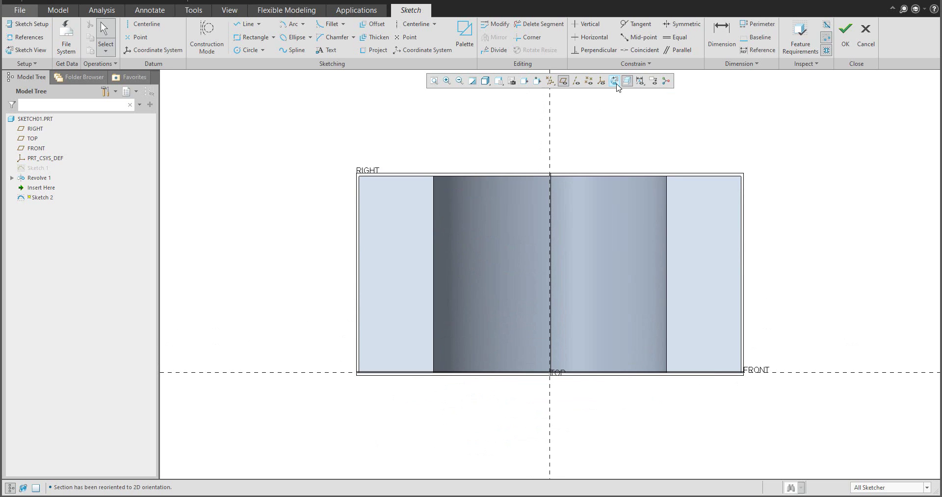
Step: Sketch a small circle centred on the bore's right edge near mid-height and complete the sketch
{"action": "left_click", "coordinate": [249, 50]}
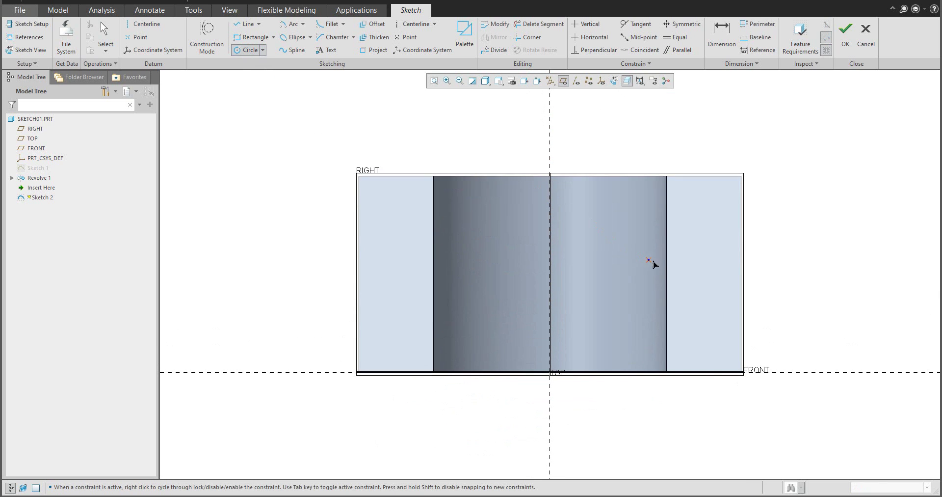
{"action": "left_click", "coordinate": [667, 274]}
{"action": "left_click", "coordinate": [670, 249]}
{"action": "middle_click", "coordinate": [631, 221]}
{"action": "left_click", "coordinate": [844, 39]}
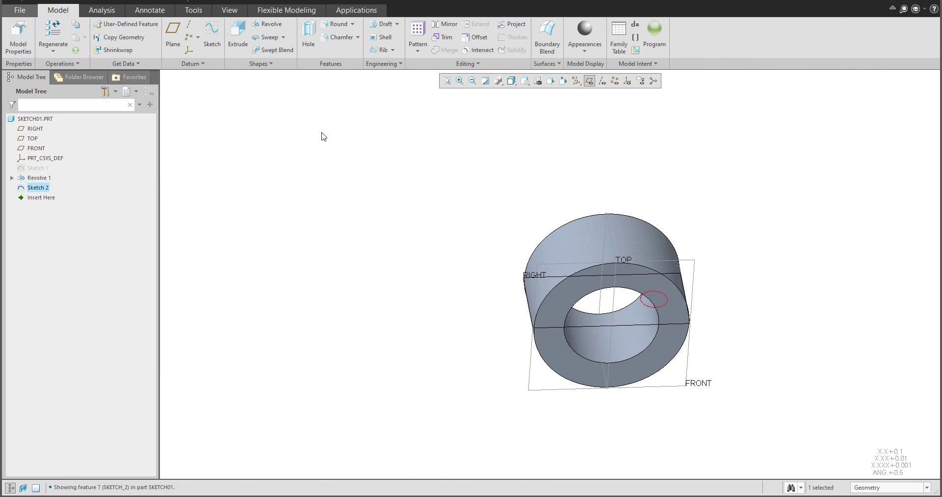
Step: Revolve the circle sketch 360 degrees about axis A_2 as a material-removing cut to form a groove in the bore
{"action": "left_click", "coordinate": [268, 24]}
{"action": "left_click", "coordinate": [603, 80]}
{"action": "left_click", "coordinate": [609, 306]}
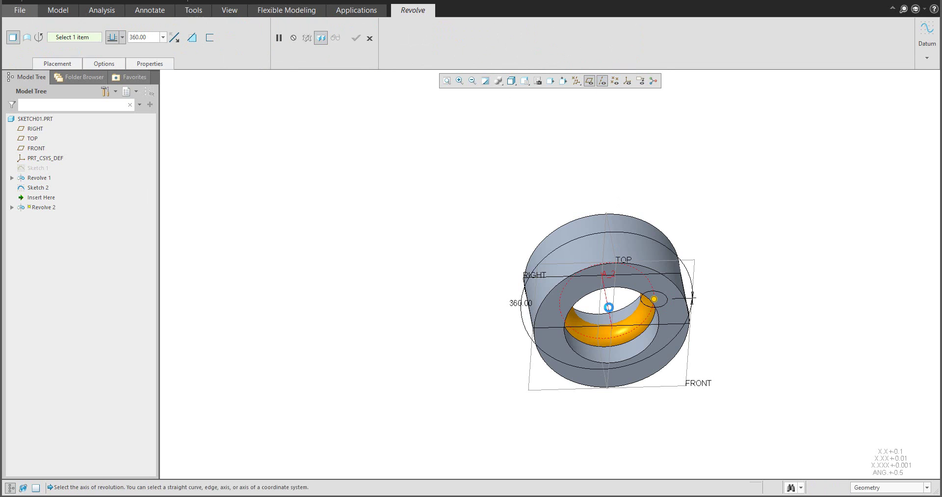
{"action": "left_click", "coordinate": [192, 40]}
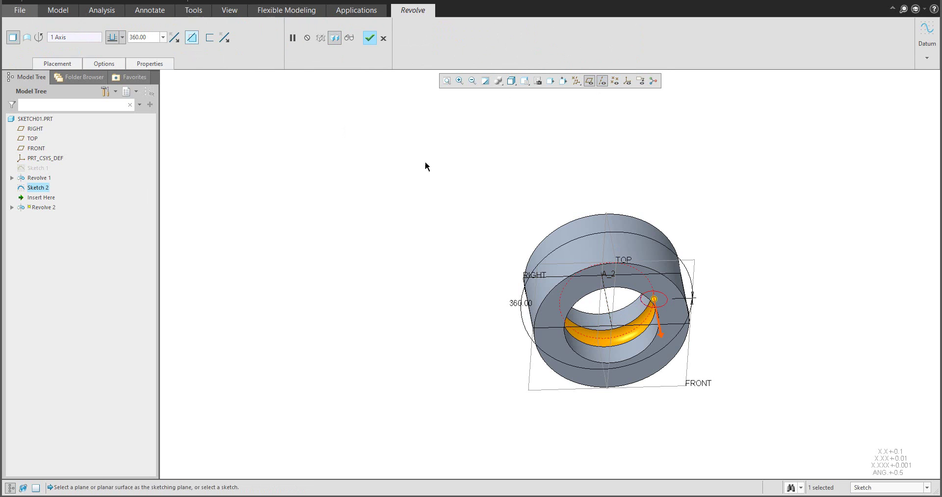
{"action": "middle_click", "coordinate": [456, 172]}
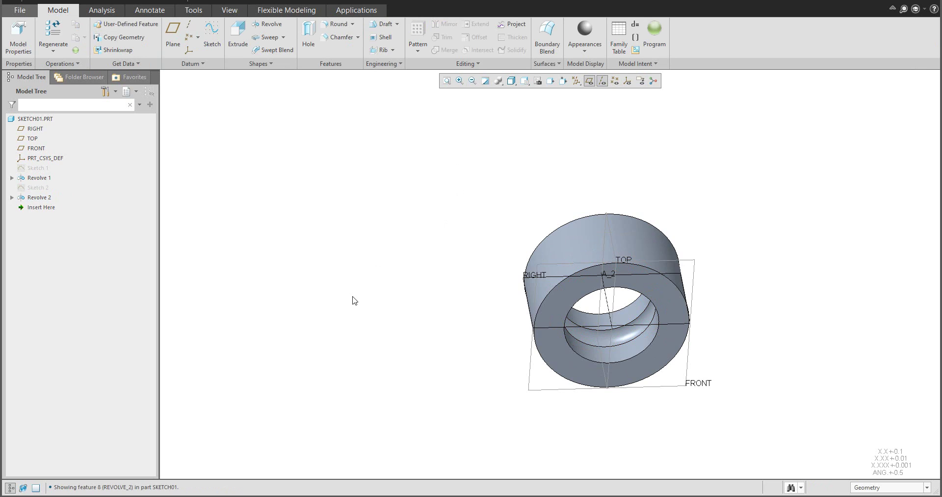
Step: Compare the standalone Sketch 1 and Sketch 2 with the linked sketches inside Revolve 1 and Revolve 2
{"action": "left_click", "coordinate": [36, 168]}
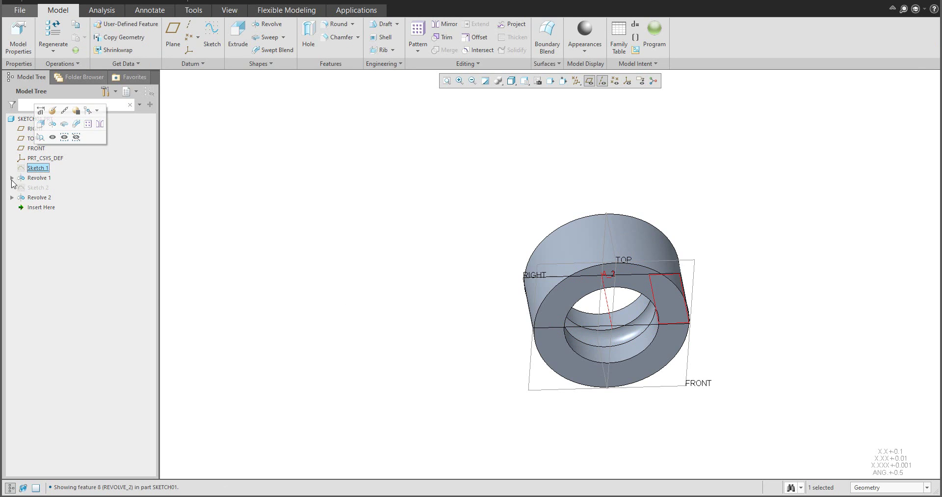
{"action": "left_click", "coordinate": [12, 178]}
{"action": "left_click", "coordinate": [45, 188]}
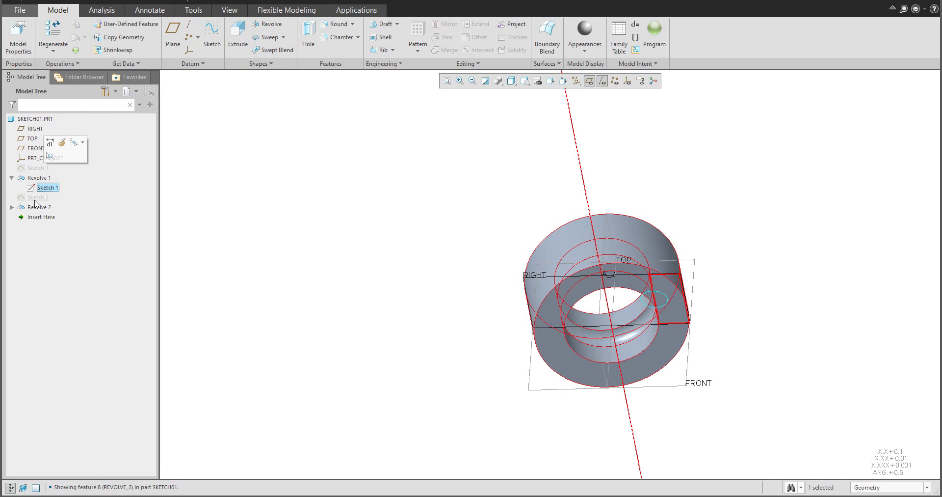
{"action": "left_click", "coordinate": [36, 197]}
{"action": "left_click", "coordinate": [12, 207]}
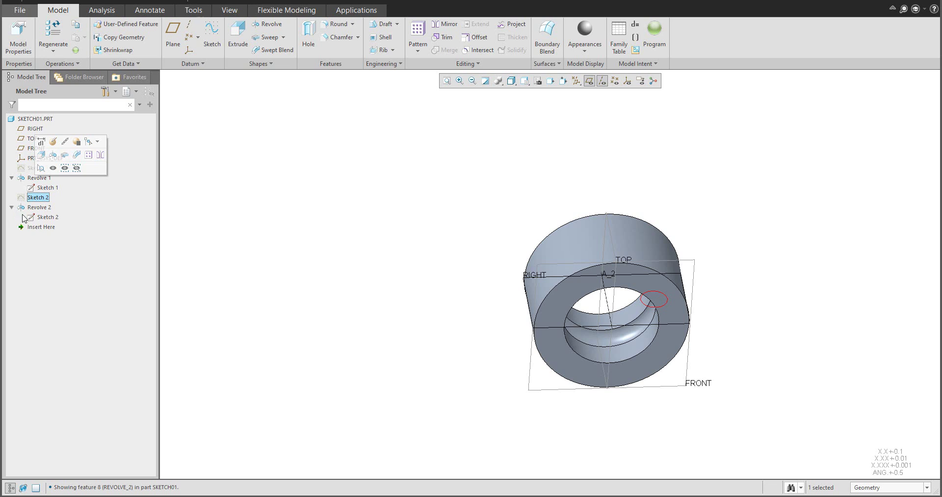
{"action": "left_click", "coordinate": [49, 217]}
{"action": "left_click", "coordinate": [385, 271]}
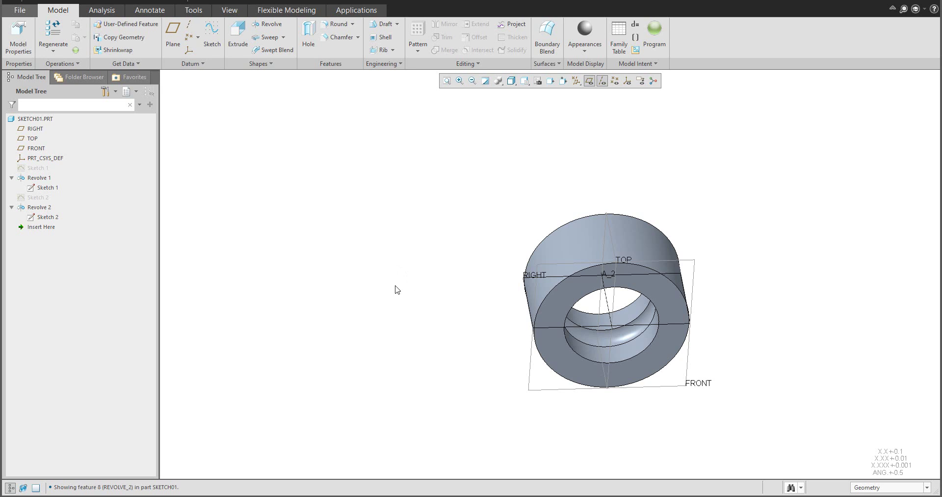
{"action": "left_click", "coordinate": [12, 208]}
{"action": "left_click", "coordinate": [11, 177]}
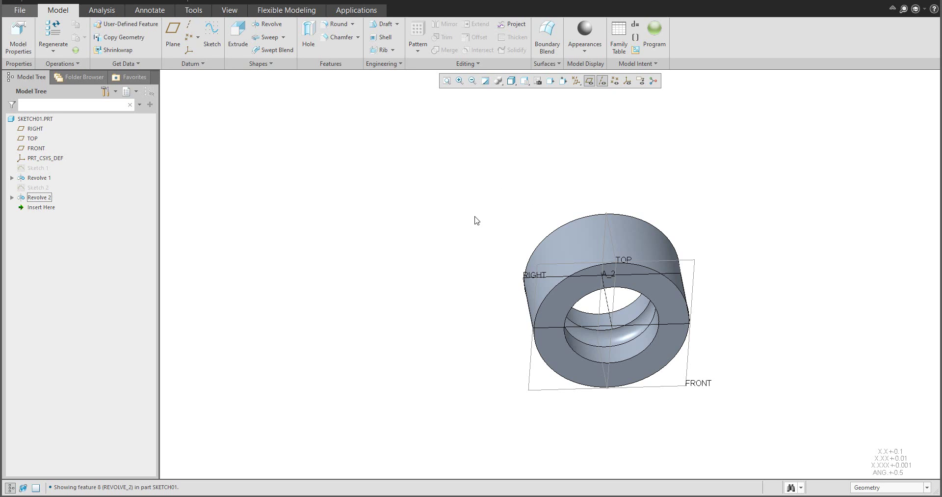
Step: Turn off the display of datum planes and datum axes
{"action": "left_click", "coordinate": [589, 81]}
{"action": "left_click", "coordinate": [603, 80]}
{"action": "scroll", "coordinate": [472, 225], "scroll_direction": "down", "scroll_amount": 4}
{"action": "scroll", "coordinate": [521, 252], "scroll_direction": "up", "scroll_amount": 5}
{"action": "middle_click_drag", "start_coordinate": [490, 236], "coordinate": [387, 286]}
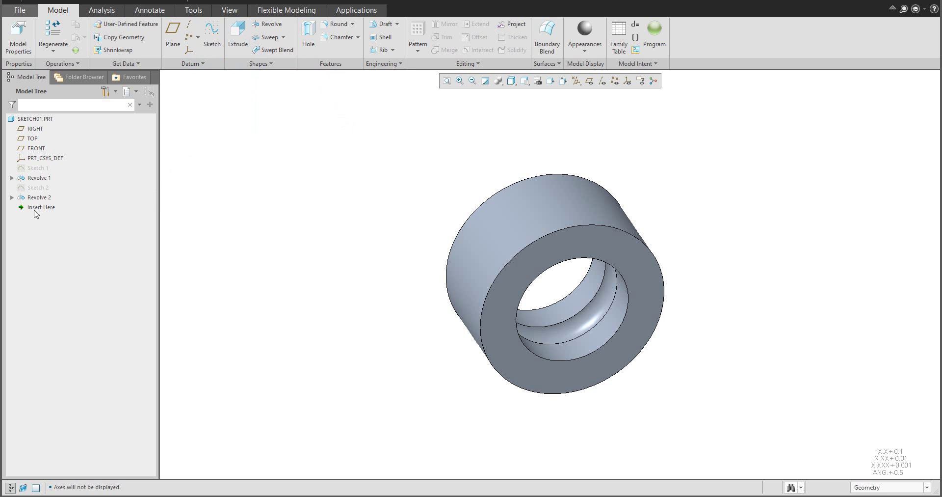
Step: Delete all features from Sketch 1 through Revolve 2, leaving only the default datums
{"action": "left_click", "coordinate": [36, 168]}
{"action": "left_click", "coordinate": [39, 197], "text": "shift"}
{"action": "key", "text": "Delete"}
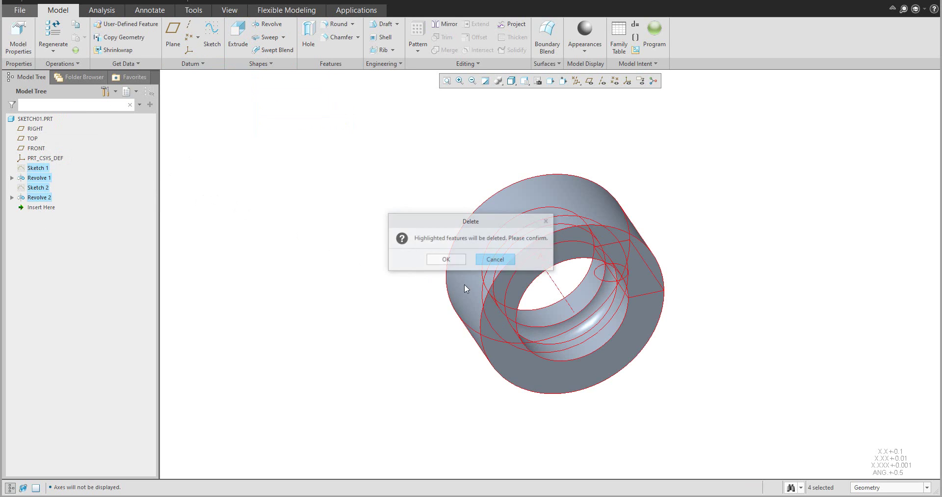
{"action": "left_click", "coordinate": [446, 260]}
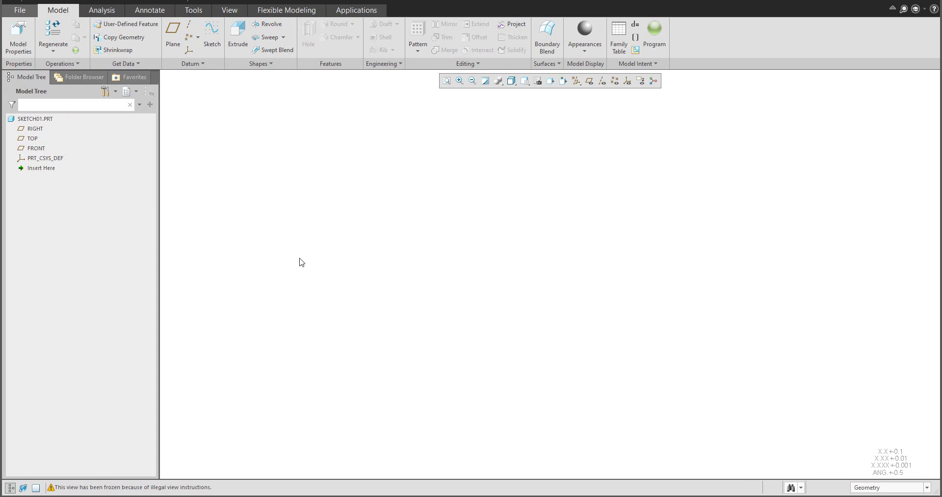
Step: On the FRONT plane, sketch a rectangle about 71 wide and 208 high on the horizontal reference, about 74 right of the vertical reference
{"action": "left_click", "coordinate": [212, 35]}
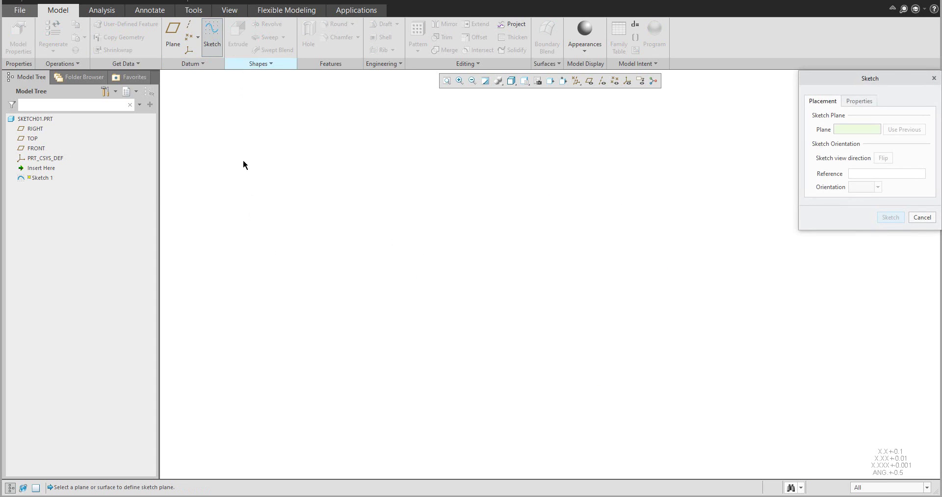
{"action": "left_click", "coordinate": [42, 151]}
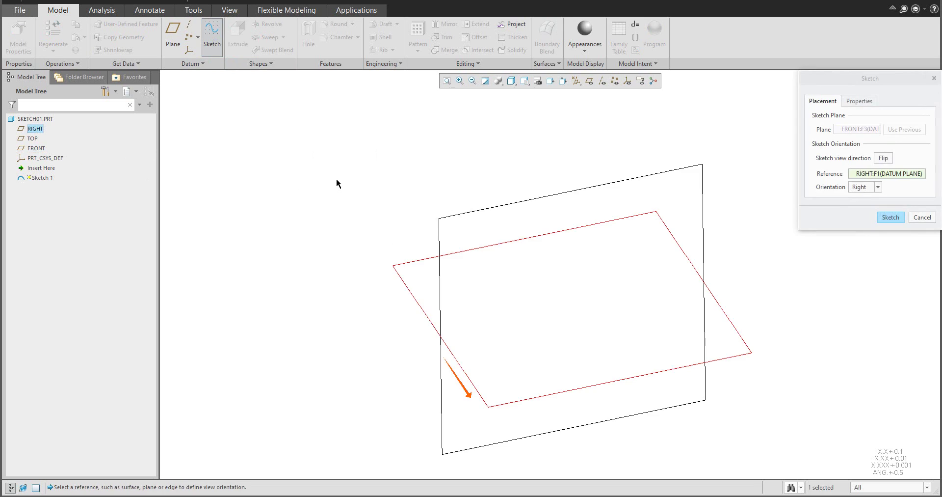
{"action": "middle_click", "coordinate": [338, 186]}
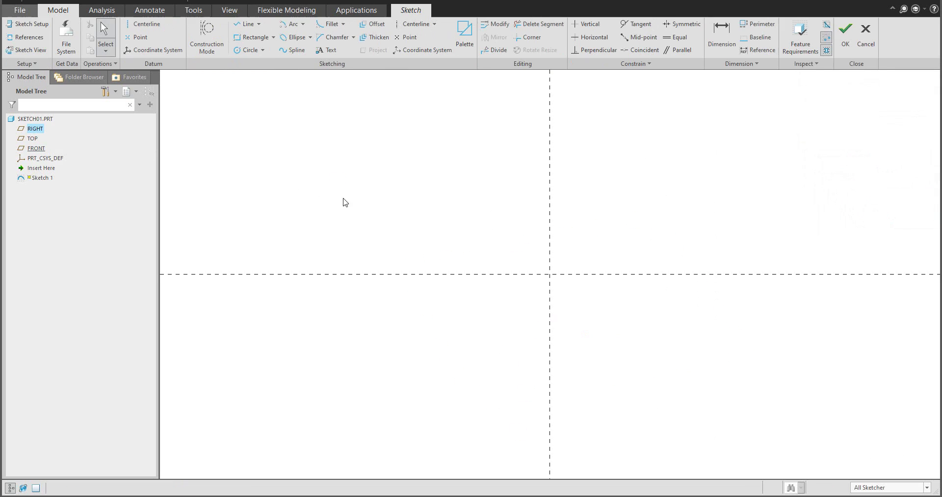
{"action": "left_click", "coordinate": [252, 38]}
{"action": "left_click", "coordinate": [597, 274]}
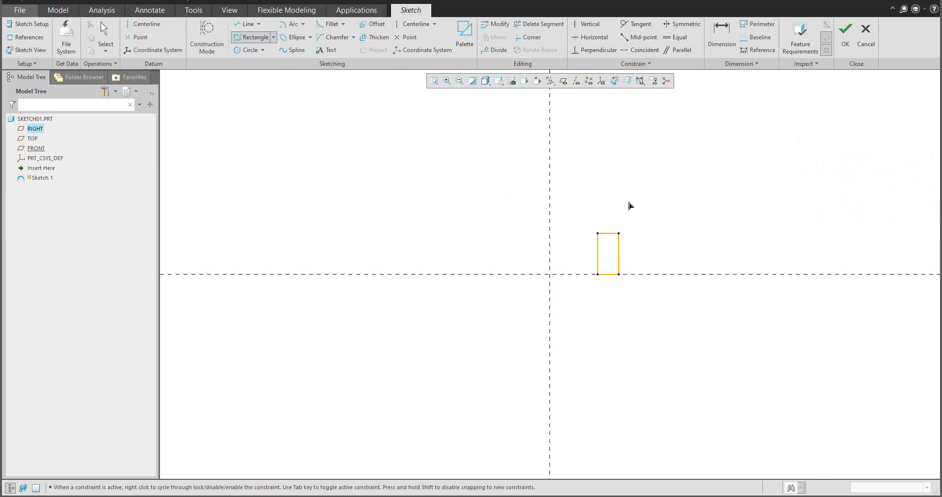
{"action": "left_click", "coordinate": [644, 141]}
{"action": "middle_click", "coordinate": [483, 197]}
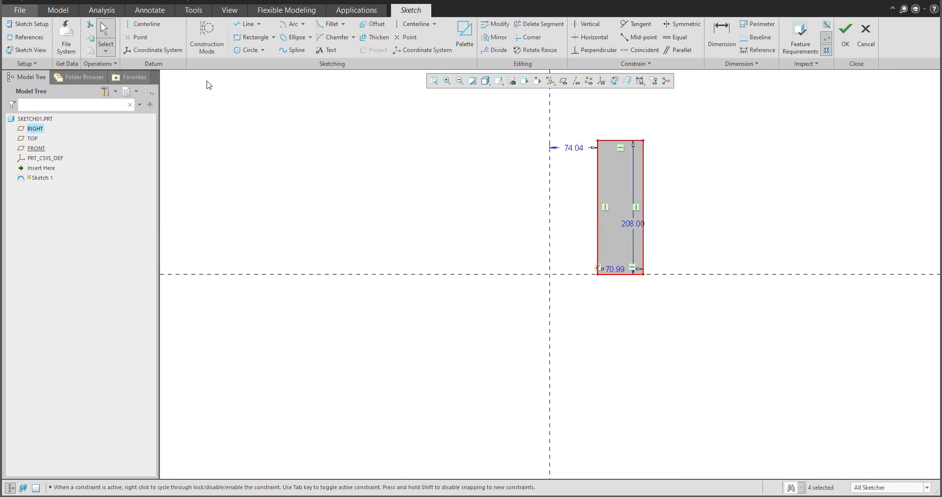
Step: Add a datum centerline along the vertical reference and complete the sketch
{"action": "left_click", "coordinate": [140, 24]}
{"action": "left_click", "coordinate": [551, 123]}
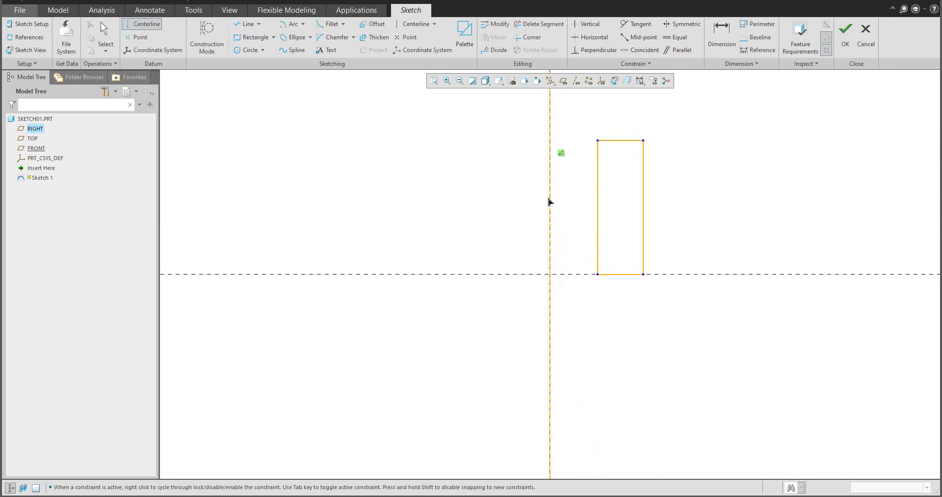
{"action": "left_click", "coordinate": [550, 201]}
{"action": "middle_click", "coordinate": [484, 213]}
{"action": "scroll", "coordinate": [496, 265], "scroll_direction": "down", "scroll_amount": 3}
{"action": "scroll", "coordinate": [575, 282], "scroll_direction": "up", "scroll_amount": 1}
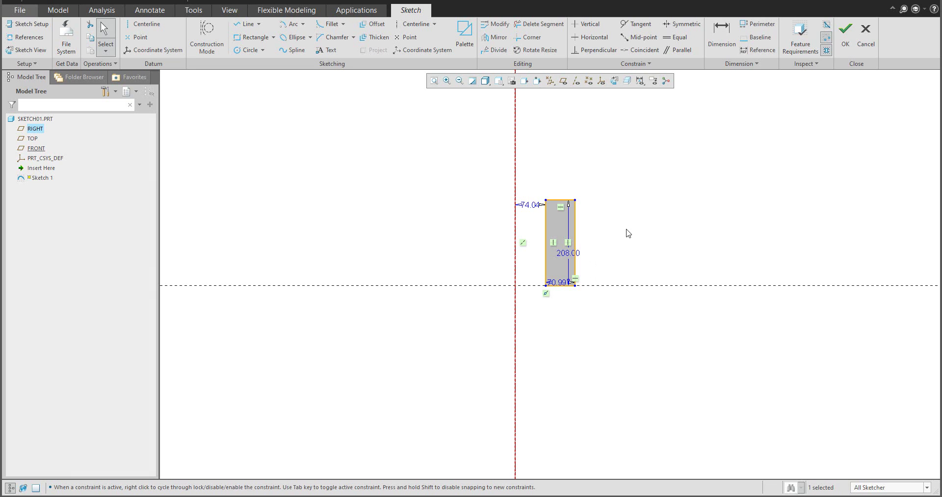
{"action": "left_click", "coordinate": [845, 35]}
Step: Revolve the rectangle sketch 90 degrees about its internal centerline as a solid
{"action": "mouse_move", "coordinate": [666, 205]}
{"action": "middle_mouse_down"}
{"action": "mouse_move", "coordinate": [564, 301]}
{"action": "mouse_move", "coordinate": [570, 181]}
{"action": "mouse_move", "coordinate": [583, 202]}
{"action": "middle_mouse_up"}
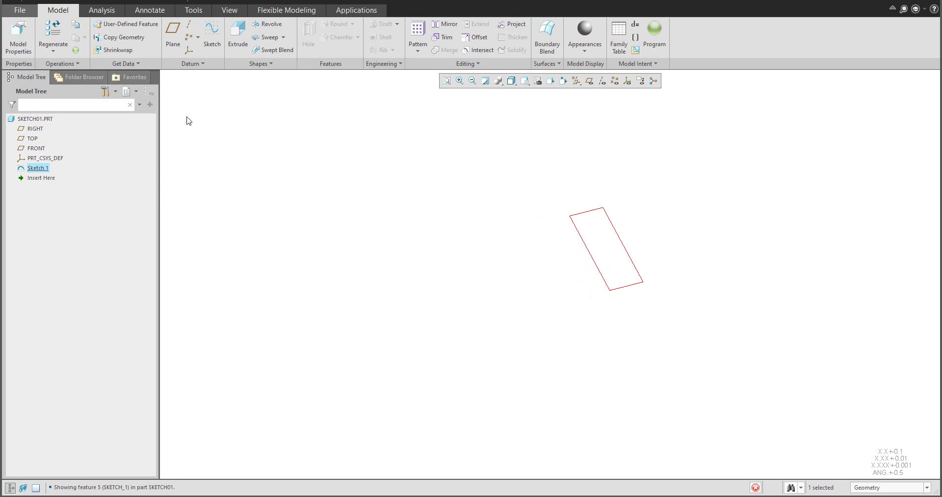
{"action": "left_click", "coordinate": [267, 24]}
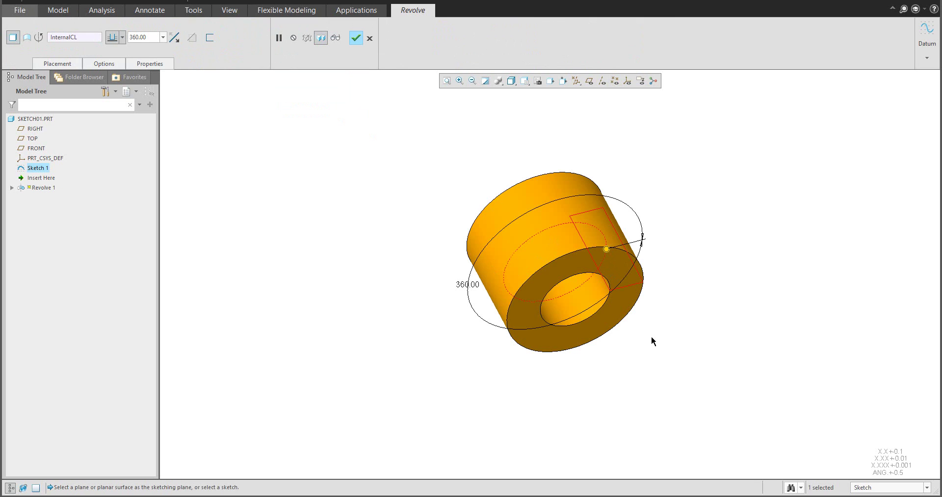
{"action": "middle_click_drag", "start_coordinate": [541, 286], "coordinate": [555, 285]}
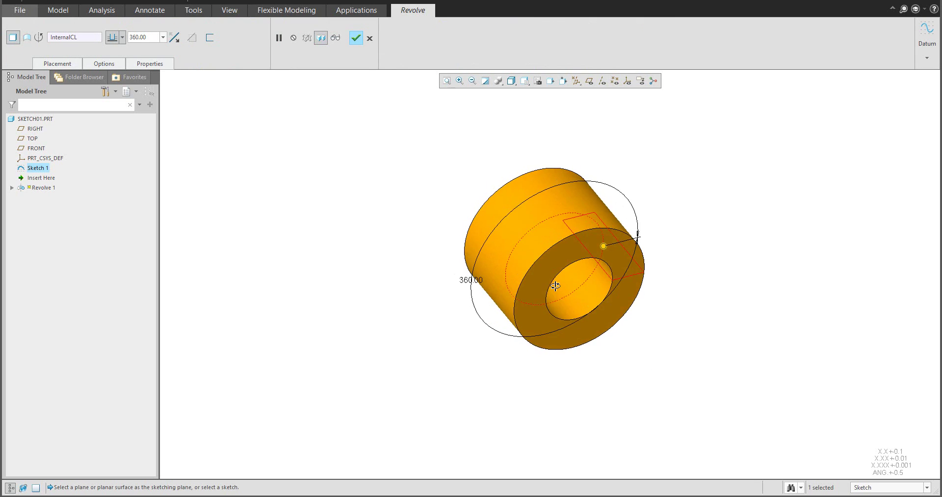
{"action": "double_click", "coordinate": [468, 279]}
{"action": "type", "text": "90"}
{"action": "key", "text": "Return"}
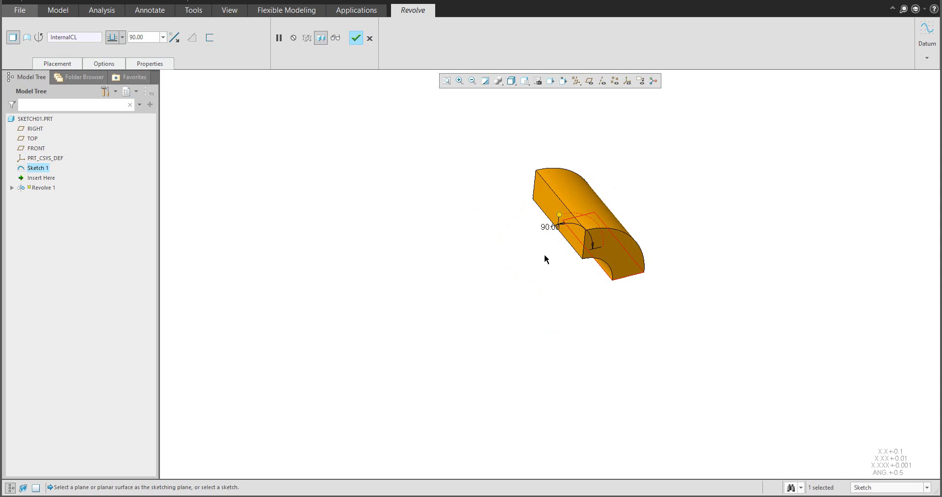
{"action": "middle_click_drag", "start_coordinate": [604, 237], "coordinate": [446, 223]}
{"action": "middle_click", "coordinate": [470, 260]}
{"action": "left_click", "coordinate": [392, 241]}
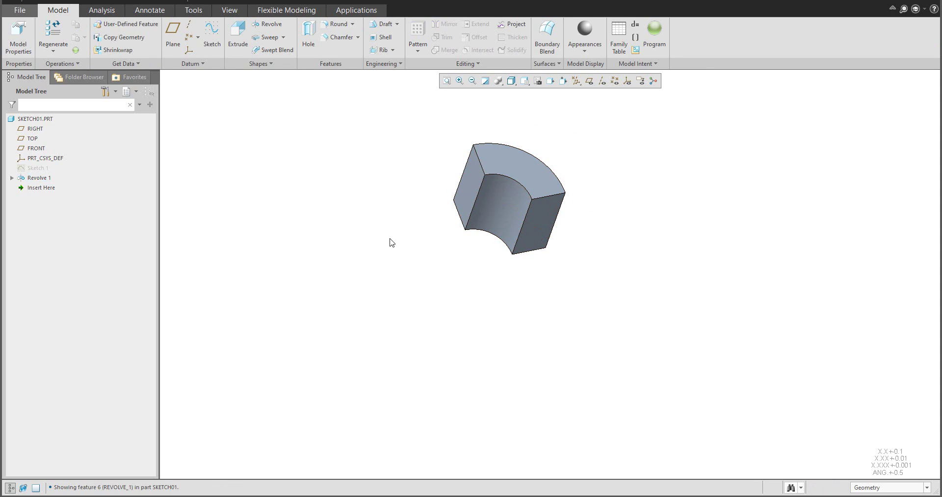
Step: Reuse Sketch 1 to extrude a solid 270 deep from the end face of the revolved segment
{"action": "left_click", "coordinate": [39, 169]}
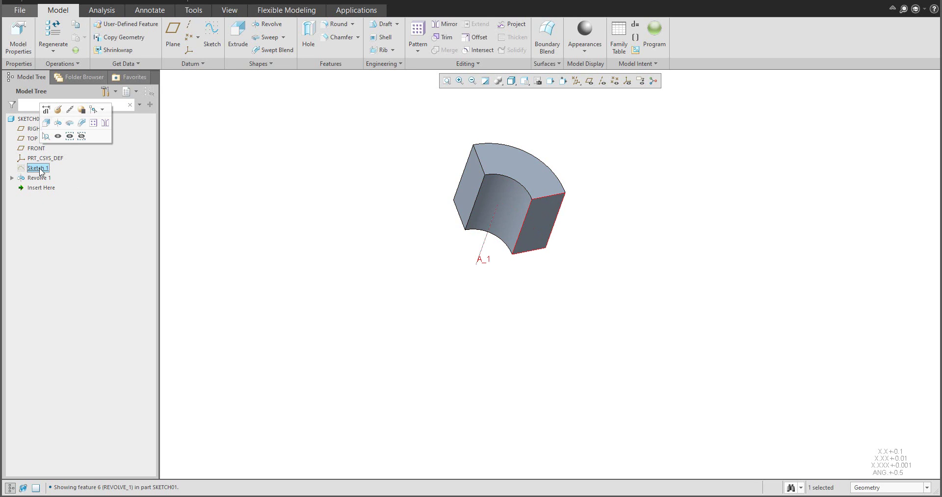
{"action": "left_click", "coordinate": [239, 38]}
{"action": "mouse_move", "coordinate": [527, 192]}
{"action": "left_mouse_down"}
{"action": "mouse_move", "coordinate": [581, 308]}
{"action": "mouse_move", "coordinate": [583, 337]}
{"action": "left_mouse_up"}
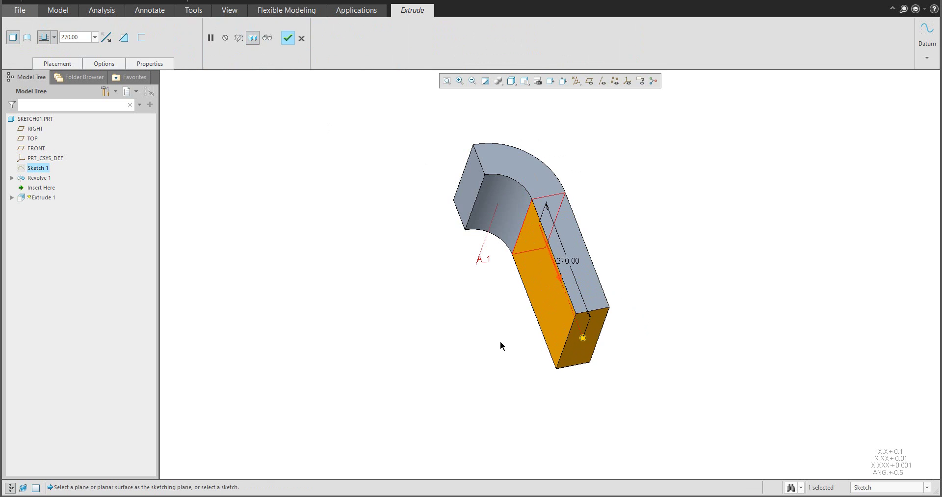
{"action": "middle_click_drag", "start_coordinate": [445, 302], "coordinate": [456, 332]}
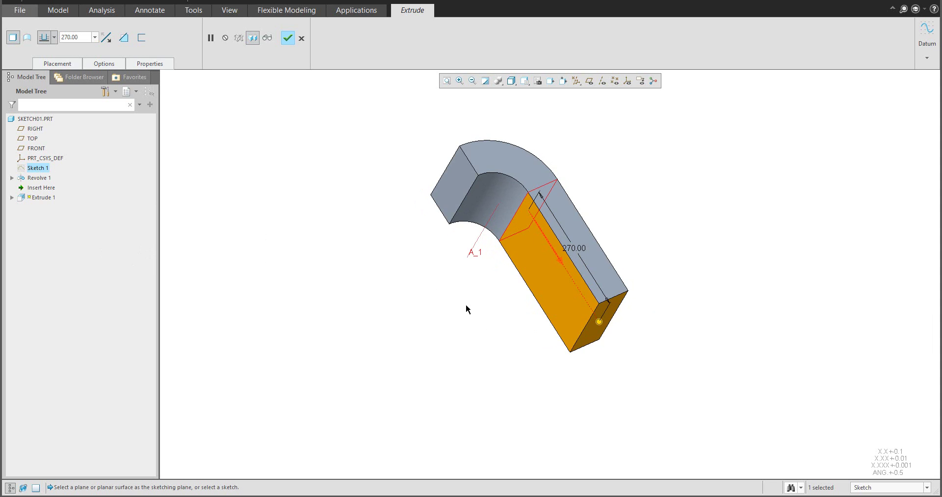
{"action": "middle_click", "coordinate": [405, 277]}
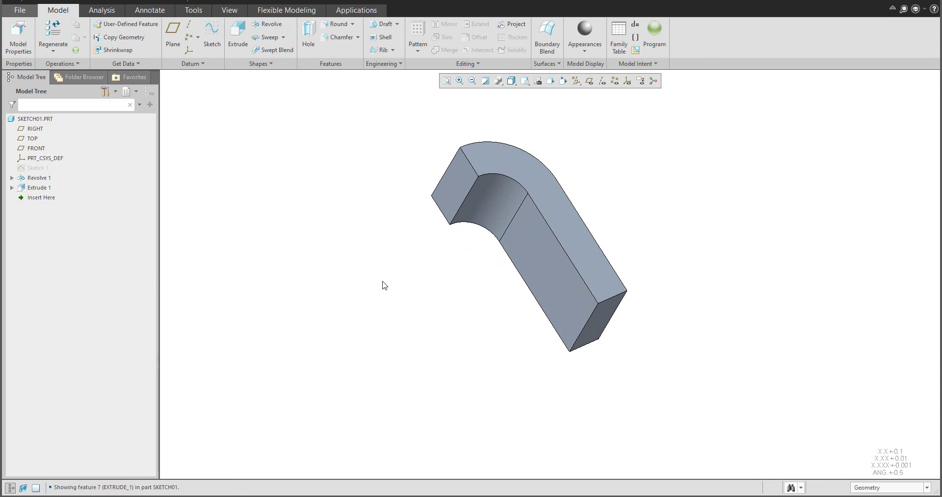
Step: Examine Sketch 1 and expand Revolve 1 and Extrude 1 to view the linked sketch under each
{"action": "left_click", "coordinate": [38, 169]}
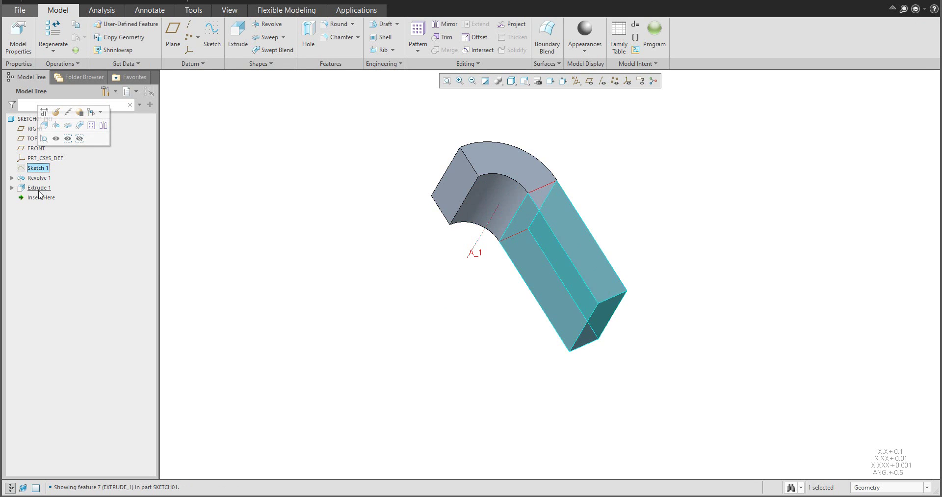
{"action": "left_click", "coordinate": [260, 63]}
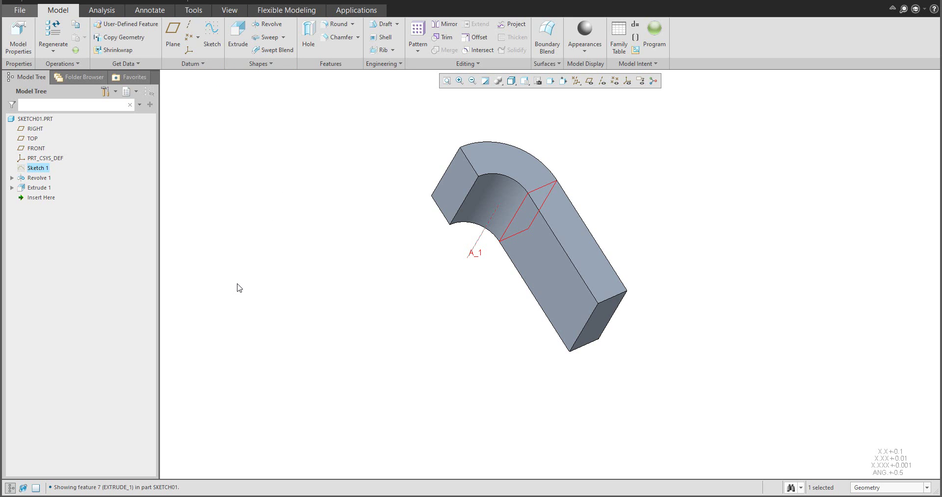
{"action": "middle_click_drag", "start_coordinate": [269, 288], "coordinate": [368, 265]}
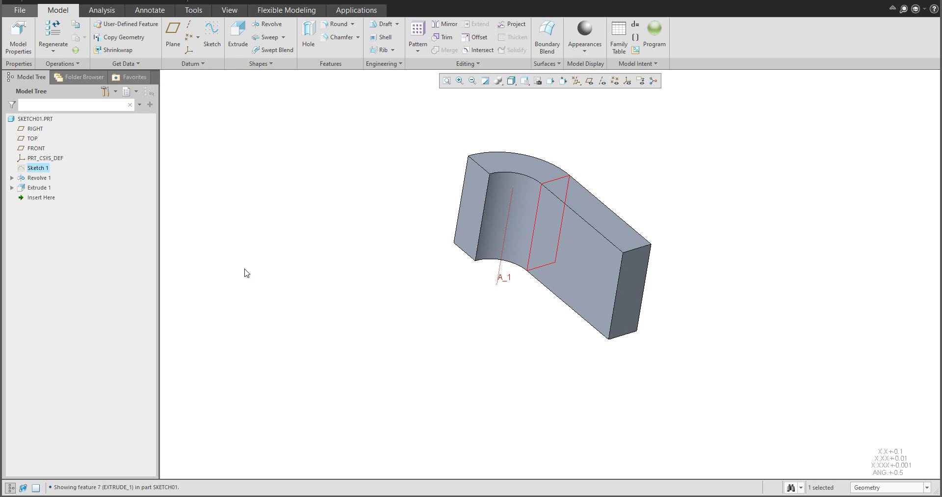
{"action": "left_click", "coordinate": [12, 178]}
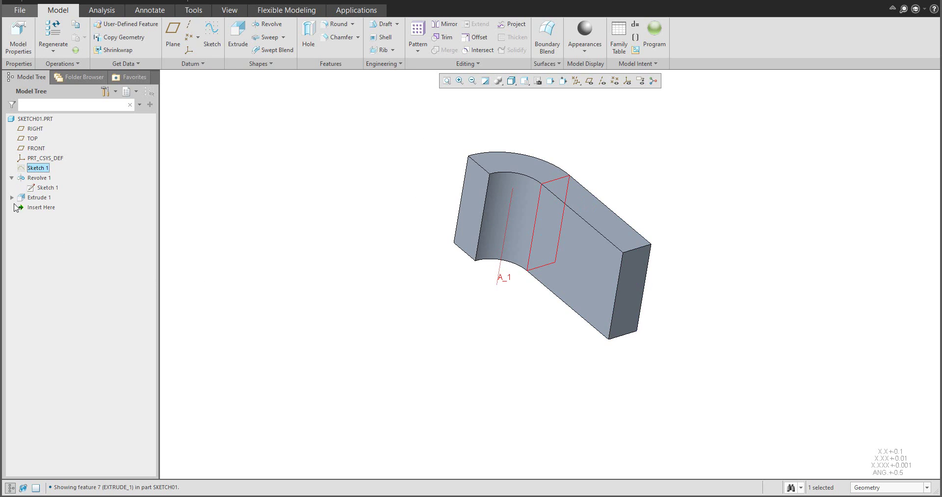
{"action": "left_click", "coordinate": [12, 197]}
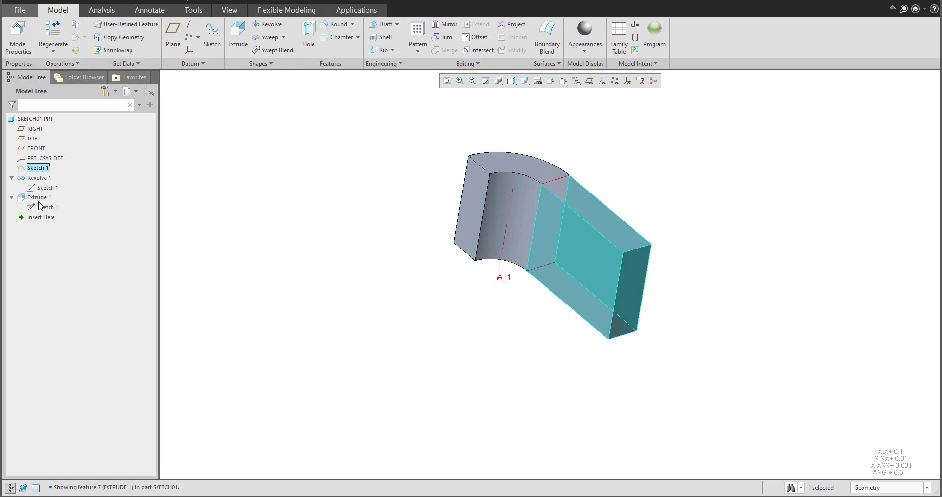
Step: Edit the dimensions of the standalone Sketch 1: rectangle height 150, offset from the centerline 20, width 15
{"action": "right_click", "coordinate": [43, 170]}
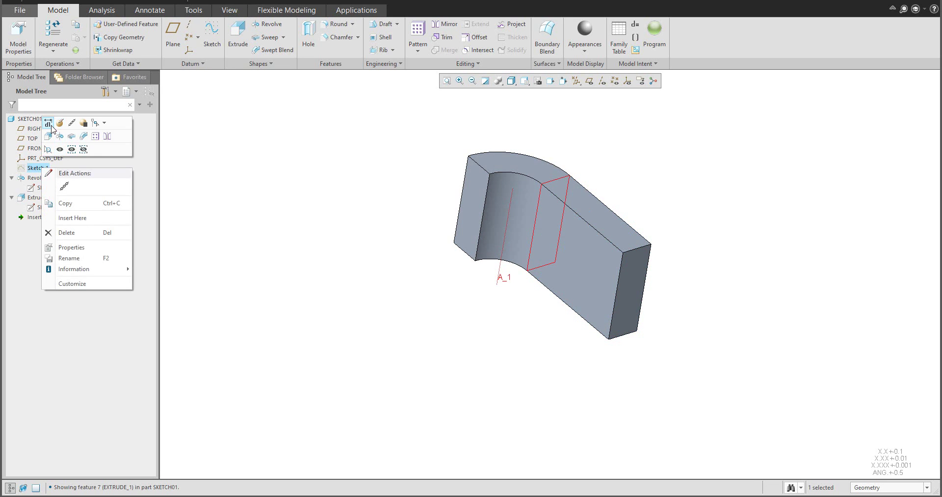
{"action": "left_click", "coordinate": [54, 126]}
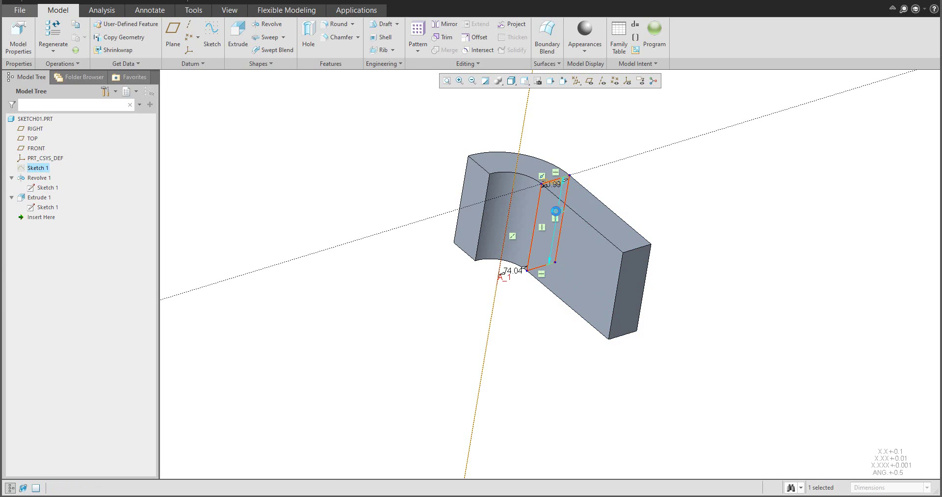
{"action": "double_click", "coordinate": [558, 210]}
{"action": "type", "text": "150"}
{"action": "key", "text": "Return"}
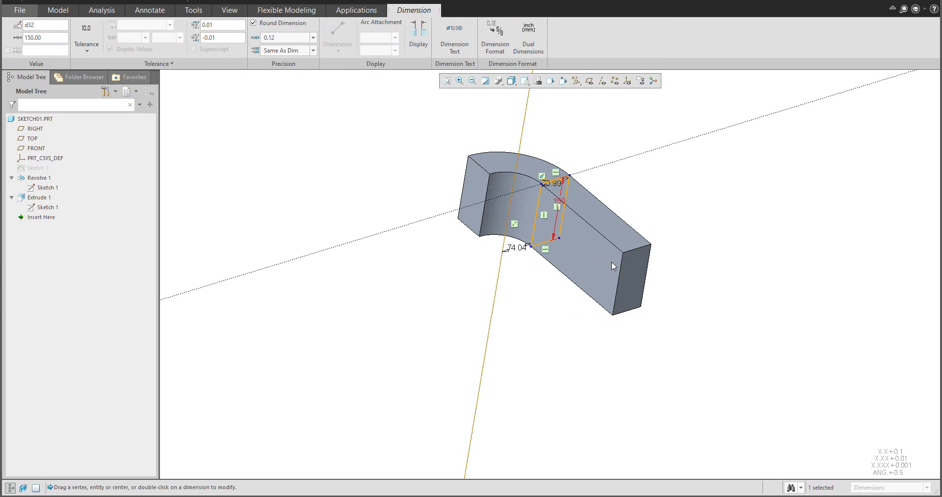
{"action": "double_click", "coordinate": [516, 248]}
{"action": "type", "text": "20"}
{"action": "key", "text": "Return"}
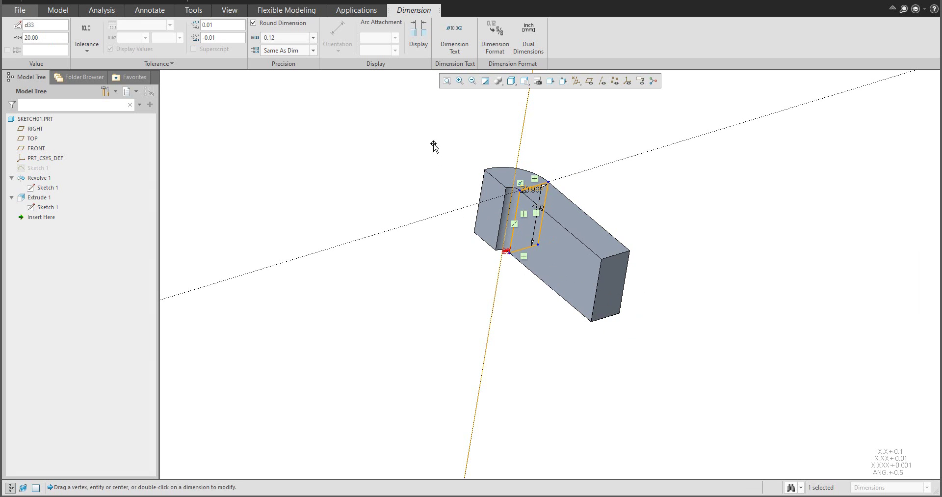
{"action": "double_click", "coordinate": [535, 190]}
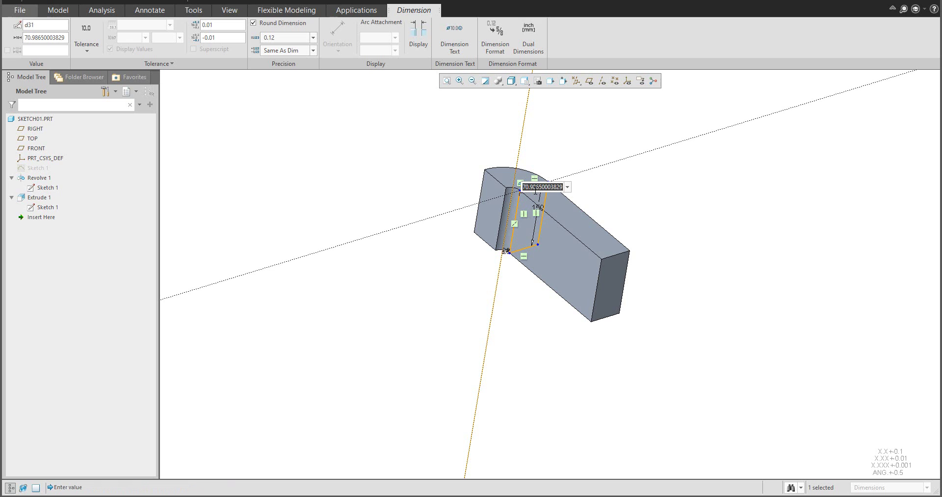
{"action": "type", "text": "15"}
{"action": "key", "text": "Return"}
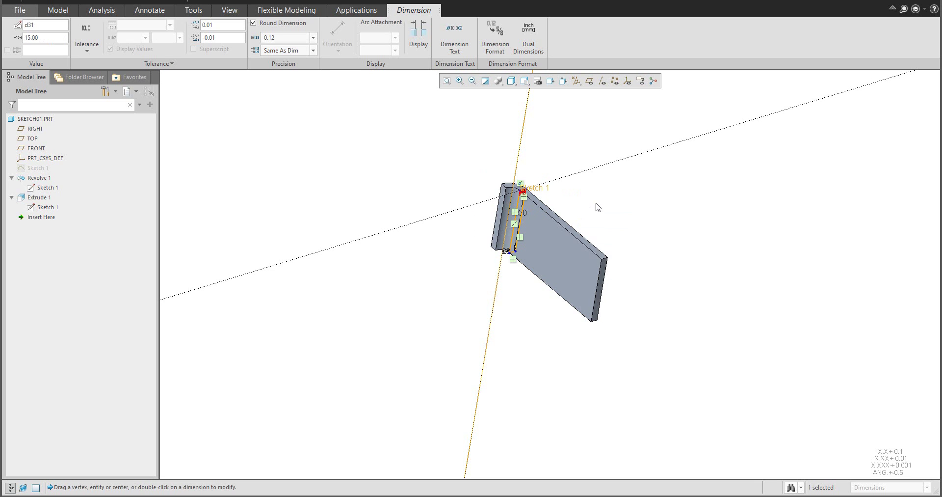
Step: Finish editing the sketch dimensions, regenerate the part and inspect the updated revolve and extrude
{"action": "left_click", "coordinate": [426, 169]}
{"action": "key", "text": "ctrl+g"}
{"action": "middle_click_drag", "start_coordinate": [427, 168], "coordinate": [475, 260]}
{"action": "scroll", "coordinate": [526, 223], "scroll_direction": "up", "scroll_amount": 5}
{"action": "middle_click_drag", "start_coordinate": [539, 185], "coordinate": [488, 248]}
{"action": "scroll", "coordinate": [530, 248], "scroll_direction": "down", "scroll_amount": 4}
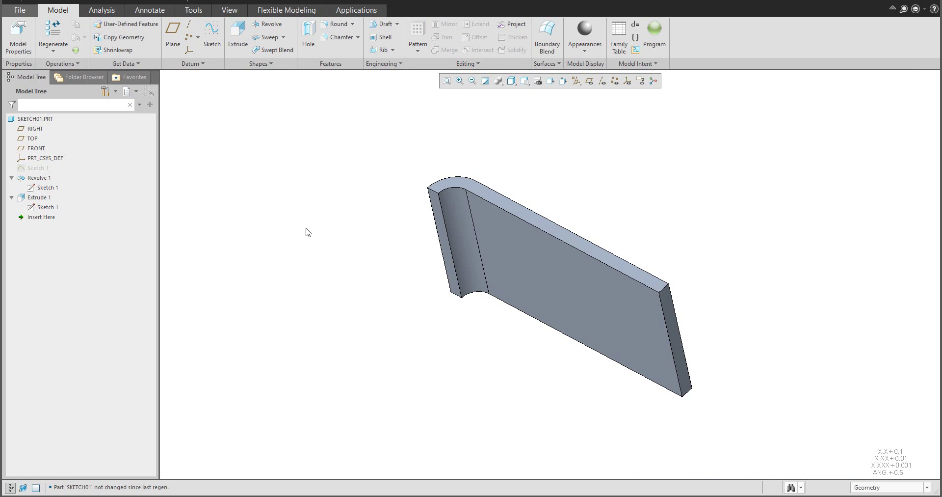